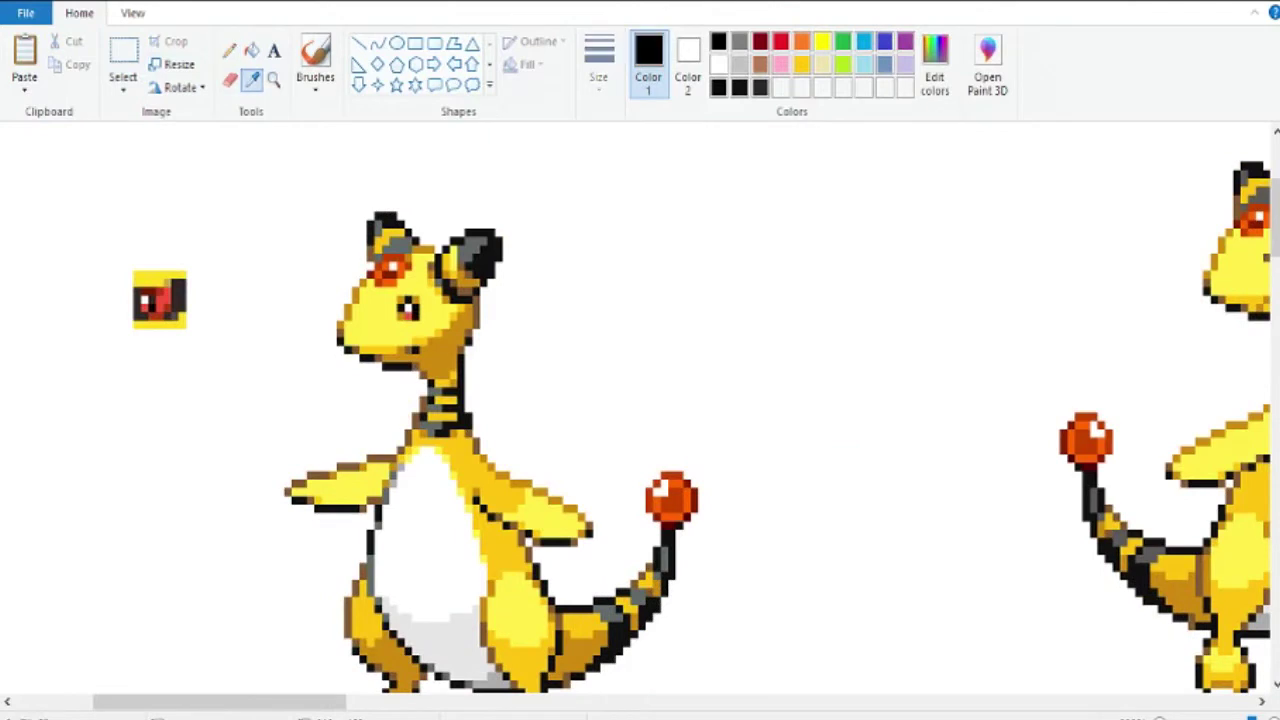
Step: Redraw the leftmost sprite's eye with dark red and bright red pixels and a black edge, matching the eye sample beside it
{"action": "left_click", "coordinate": [427, 308]}
{"action": "left_click", "coordinate": [252, 78]}
{"action": "left_click", "coordinate": [410, 308]}
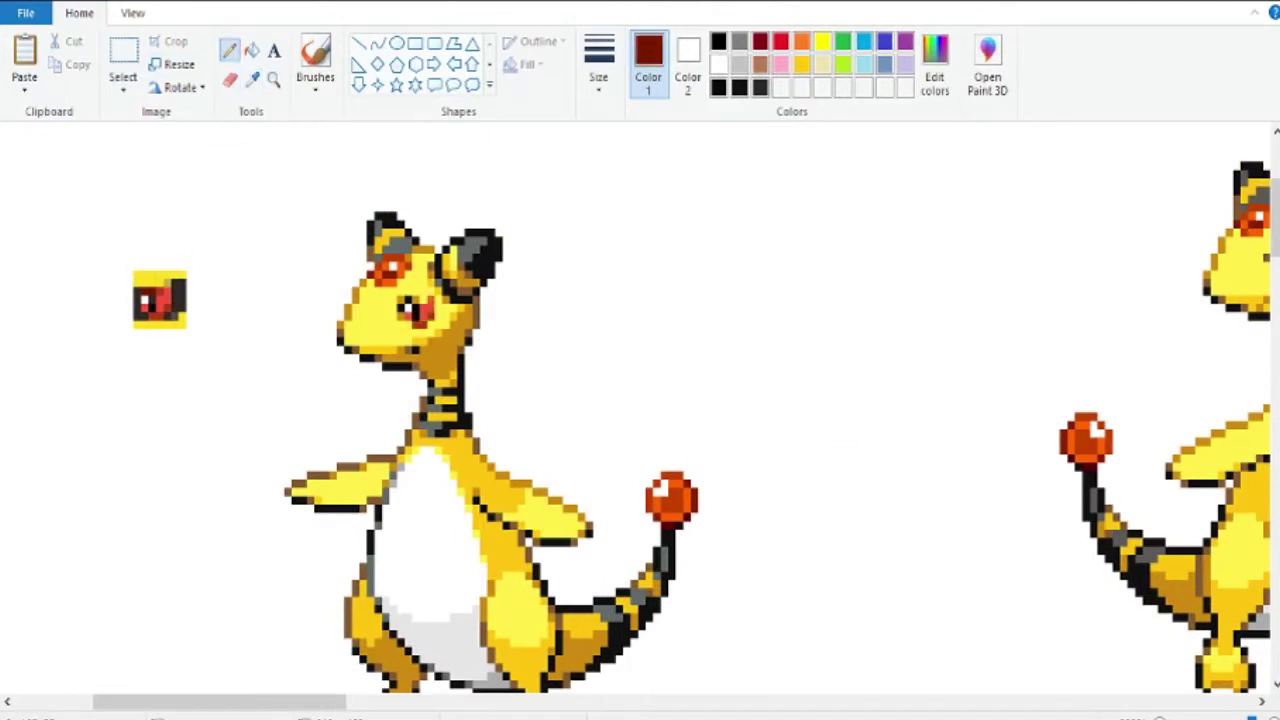
{"action": "left_click", "coordinate": [435, 300]}
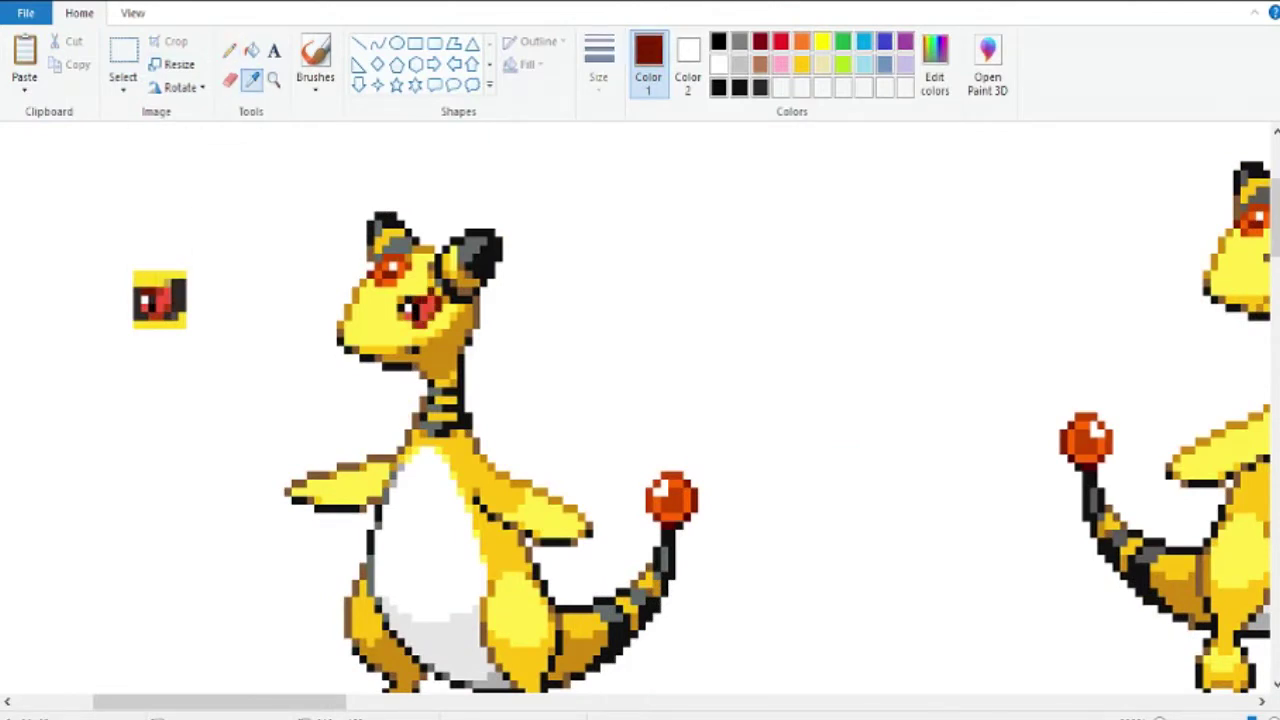
{"action": "left_click", "coordinate": [718, 41]}
{"action": "scroll", "coordinate": [680, 420], "scroll_direction": "right", "scroll_amount": 1}
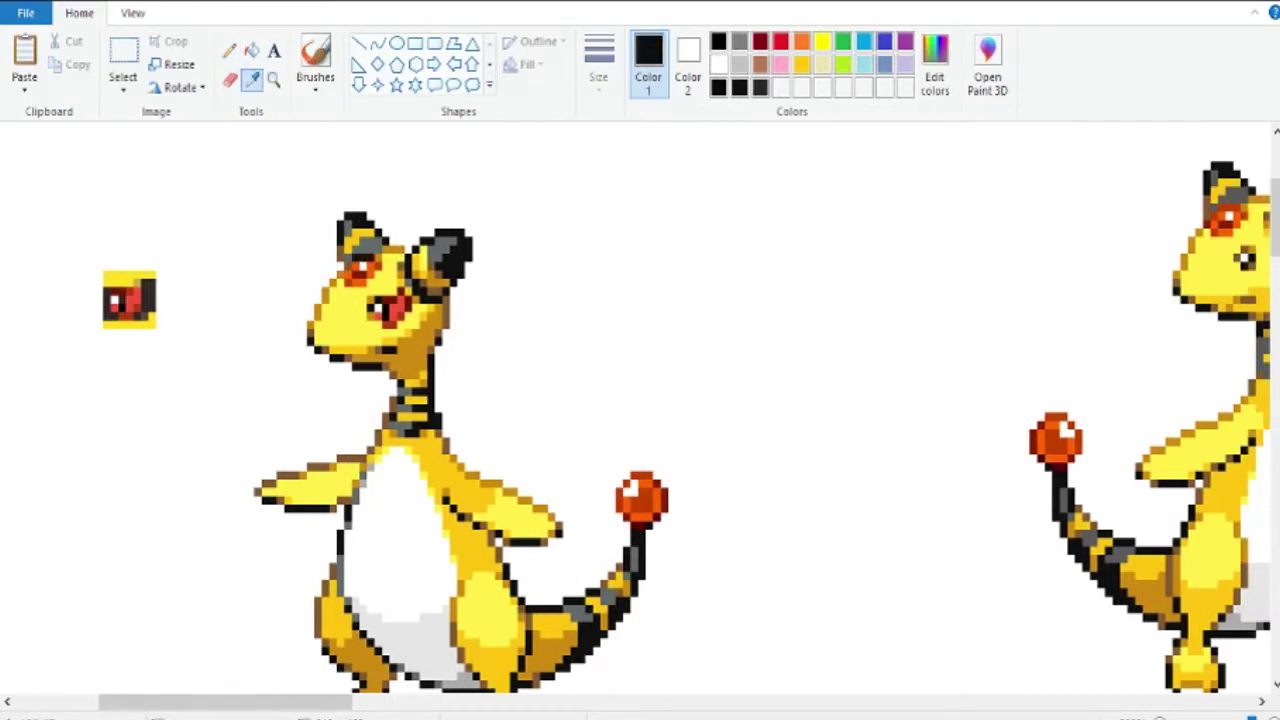
Step: Paint over the orange gem on the sprite's forehead with yellow and fill the front of its face with dark grey
{"action": "left_click", "coordinate": [370, 292]}
{"action": "left_click_drag", "start_coordinate": [350, 268], "coordinate": [376, 274]}
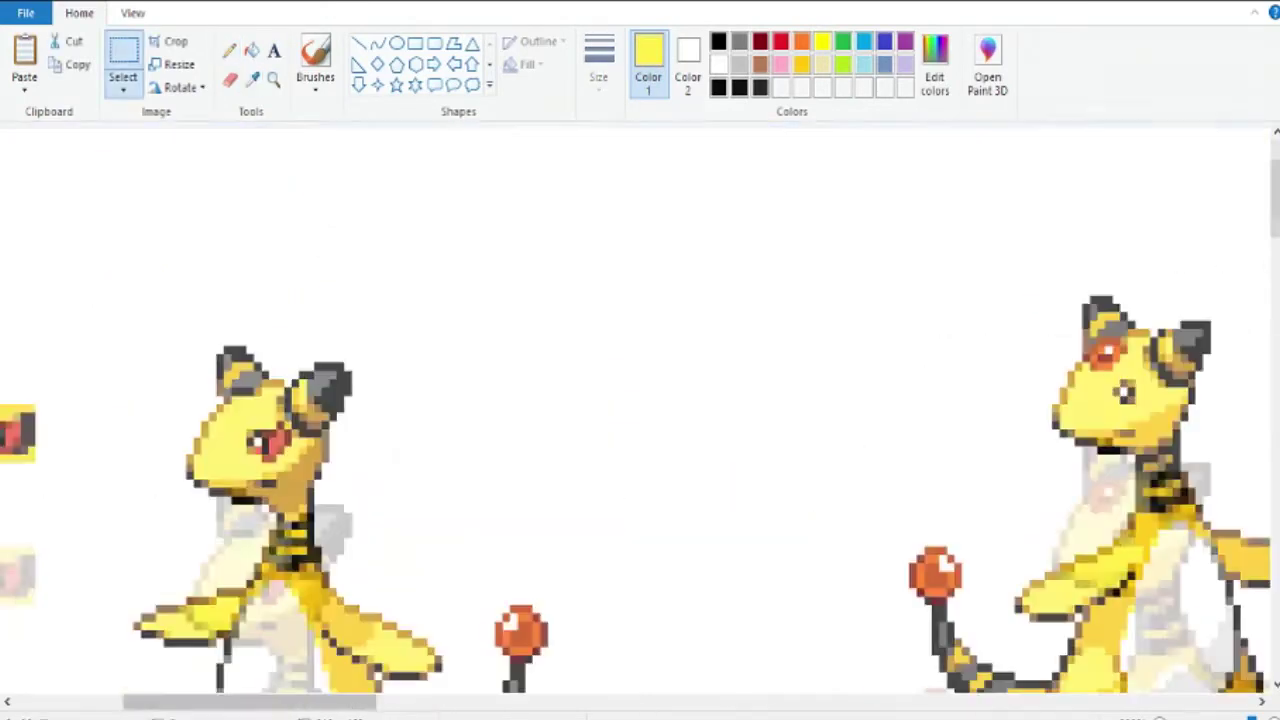
{"action": "left_click", "coordinate": [290, 548]}
{"action": "left_click", "coordinate": [286, 534]}
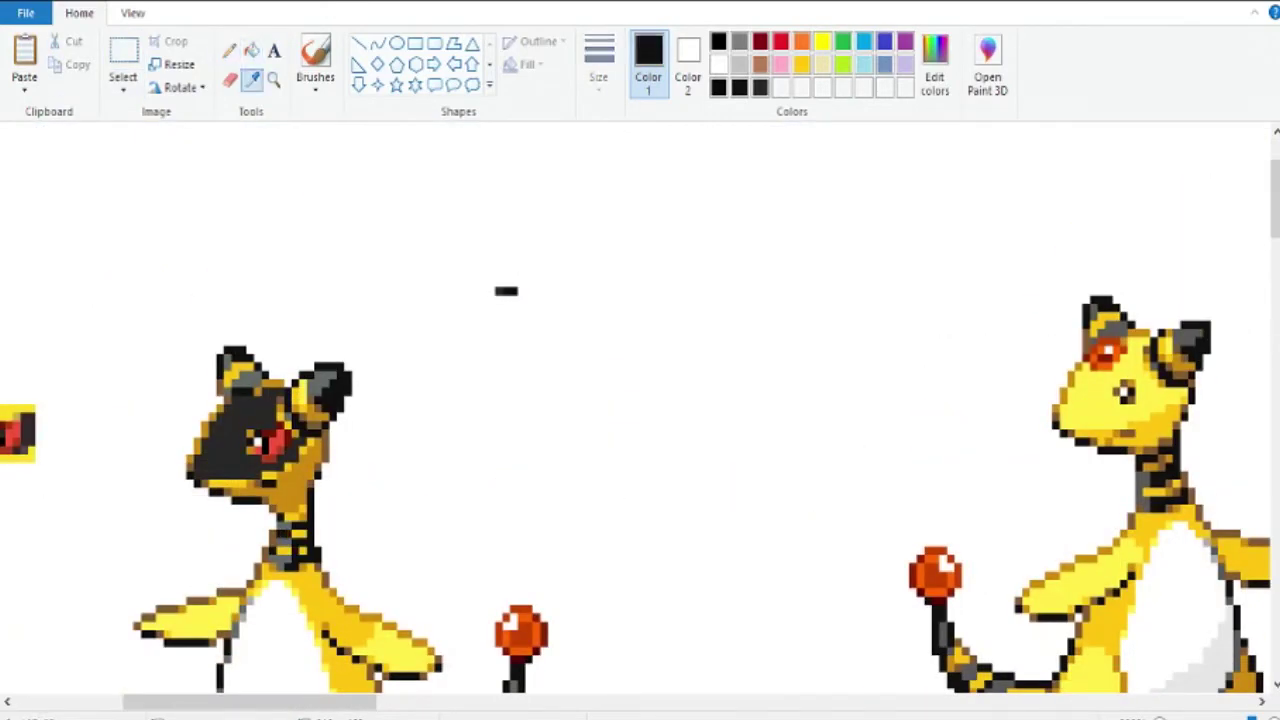
Step: Paint over the black stripes on the sprite's neck to make the neck plain yellow
{"action": "left_click", "coordinate": [288, 551]}
{"action": "left_click", "coordinate": [296, 580]}
{"action": "left_click_drag", "start_coordinate": [288, 526], "coordinate": [296, 542]}
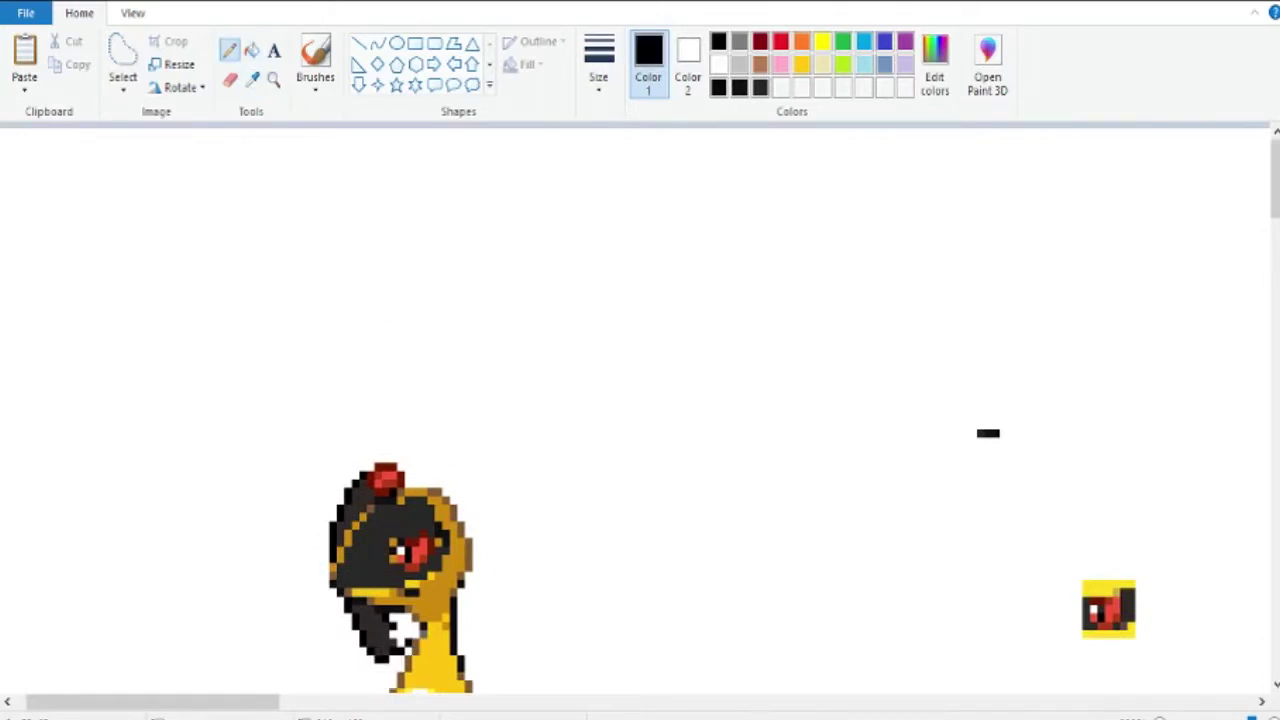
Step: Paint the grey shading on the left half of the lower belly white
{"action": "scroll", "coordinate": [640, 410], "scroll_direction": "down", "scroll_amount": 3}
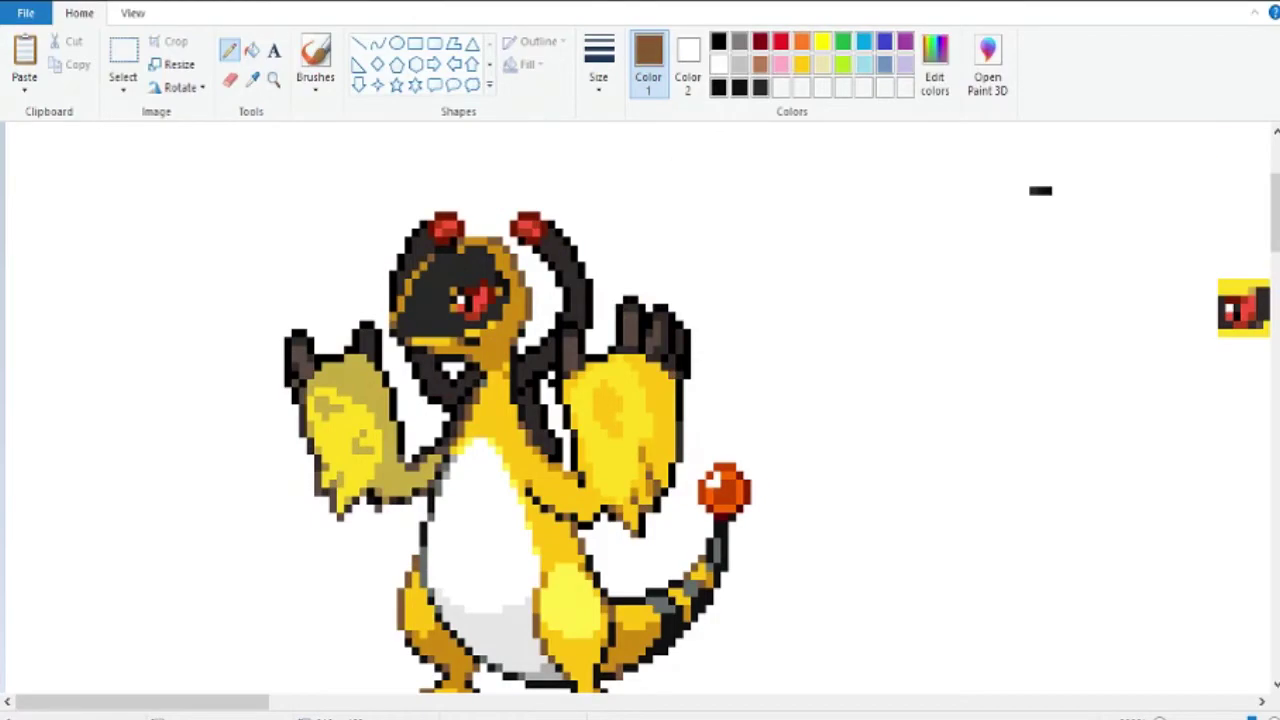
{"action": "scroll", "coordinate": [640, 400], "scroll_direction": "right", "scroll_amount": 1}
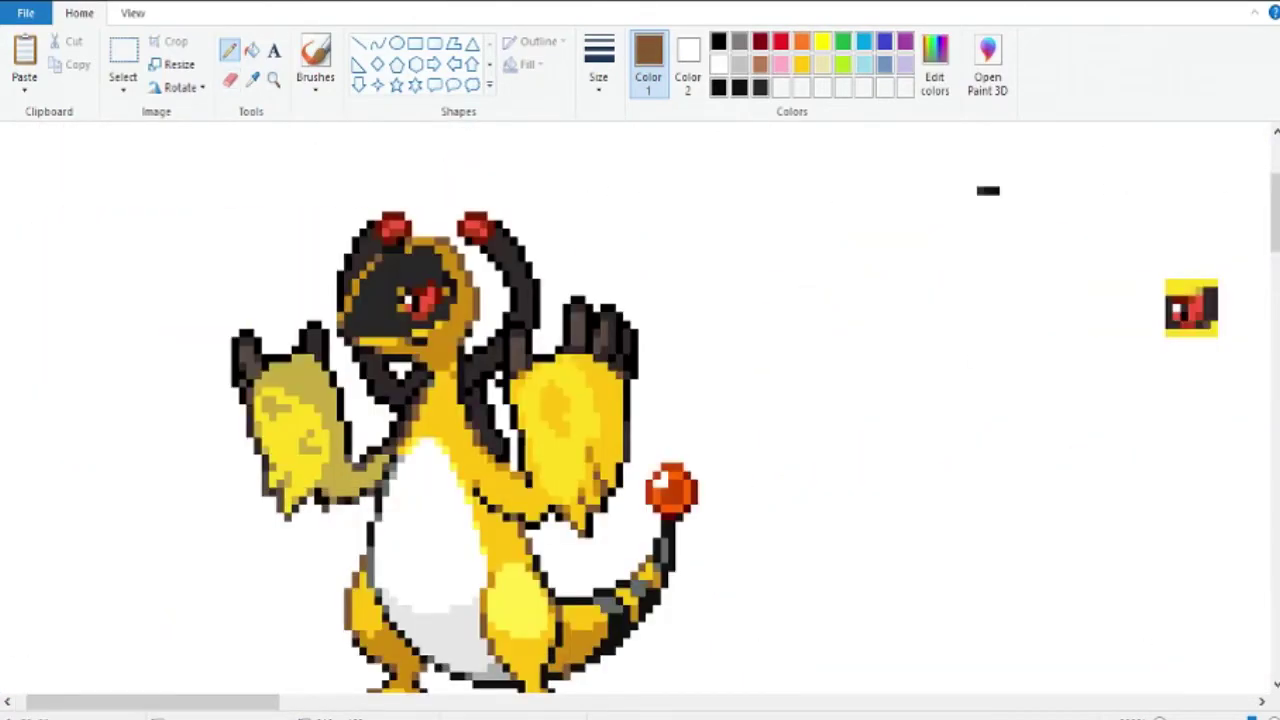
{"action": "scroll", "coordinate": [640, 400], "scroll_direction": "right", "scroll_amount": 1}
{"action": "left_click", "coordinate": [380, 560]}
{"action": "left_click_drag", "start_coordinate": [340, 595], "coordinate": [390, 640]}
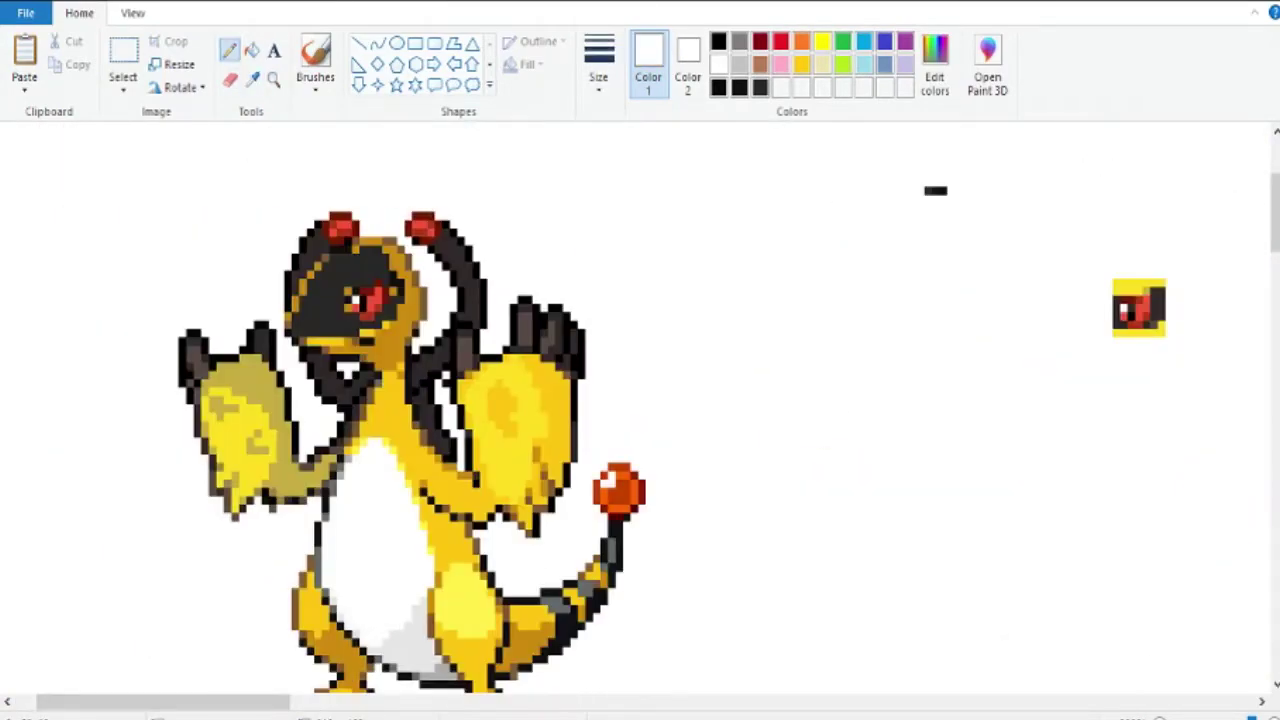
Step: Remove the orb-tipped tail from the body and place the three-claw reference piece beside the legs
{"action": "scroll", "coordinate": [640, 400], "scroll_direction": "down", "scroll_amount": 2}
{"action": "left_click", "coordinate": [123, 55]}
{"action": "left_click_drag", "start_coordinate": [594, 286], "coordinate": [674, 409]}
{"action": "left_click_drag", "start_coordinate": [634, 347], "coordinate": [640, 523]}
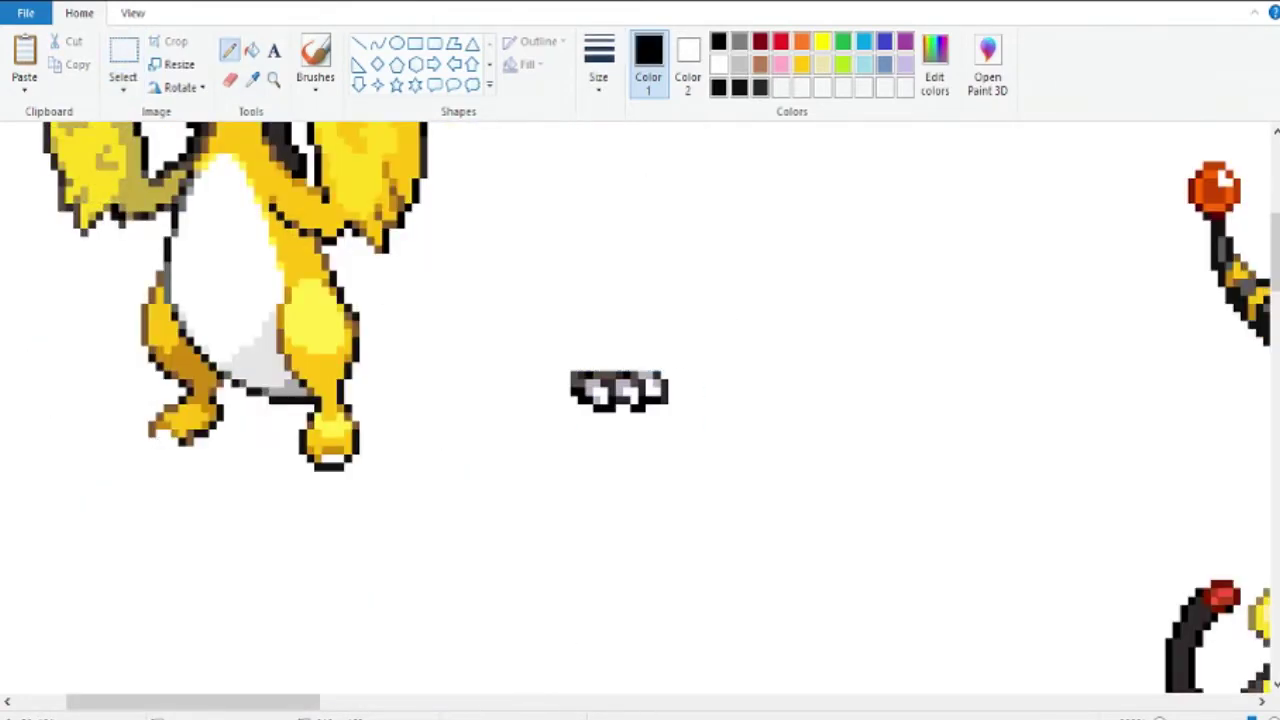
Step: Draw two white claws with black outlines on the toes of the sprite's left-hand foot
{"action": "left_click", "coordinate": [251, 79]}
{"action": "left_click", "coordinate": [180, 448]}
{"action": "left_click", "coordinate": [130, 442]}
{"action": "left_click", "coordinate": [146, 425]}
{"action": "left_click", "coordinate": [251, 79]}
{"action": "scroll", "coordinate": [300, 400], "scroll_direction": "up", "scroll_amount": 3}
{"action": "left_click", "coordinate": [135, 576]}
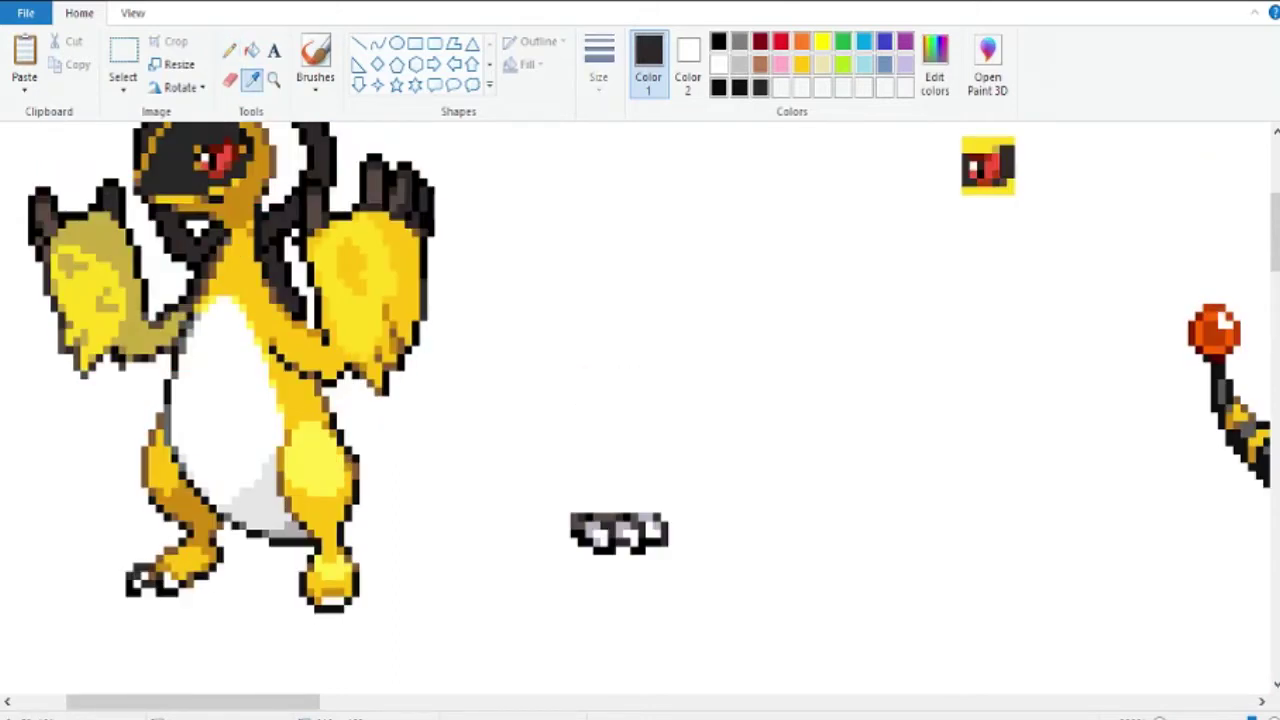
Step: Add a third white claw with a black outline to the left-hand foot and tidy the outermost claw's edge
{"action": "left_click", "coordinate": [251, 79]}
{"action": "left_click", "coordinate": [175, 592]}
{"action": "left_click", "coordinate": [190, 595]}
{"action": "left_click", "coordinate": [204, 590]}
{"action": "left_click", "coordinate": [251, 79]}
{"action": "left_click", "coordinate": [140, 590]}
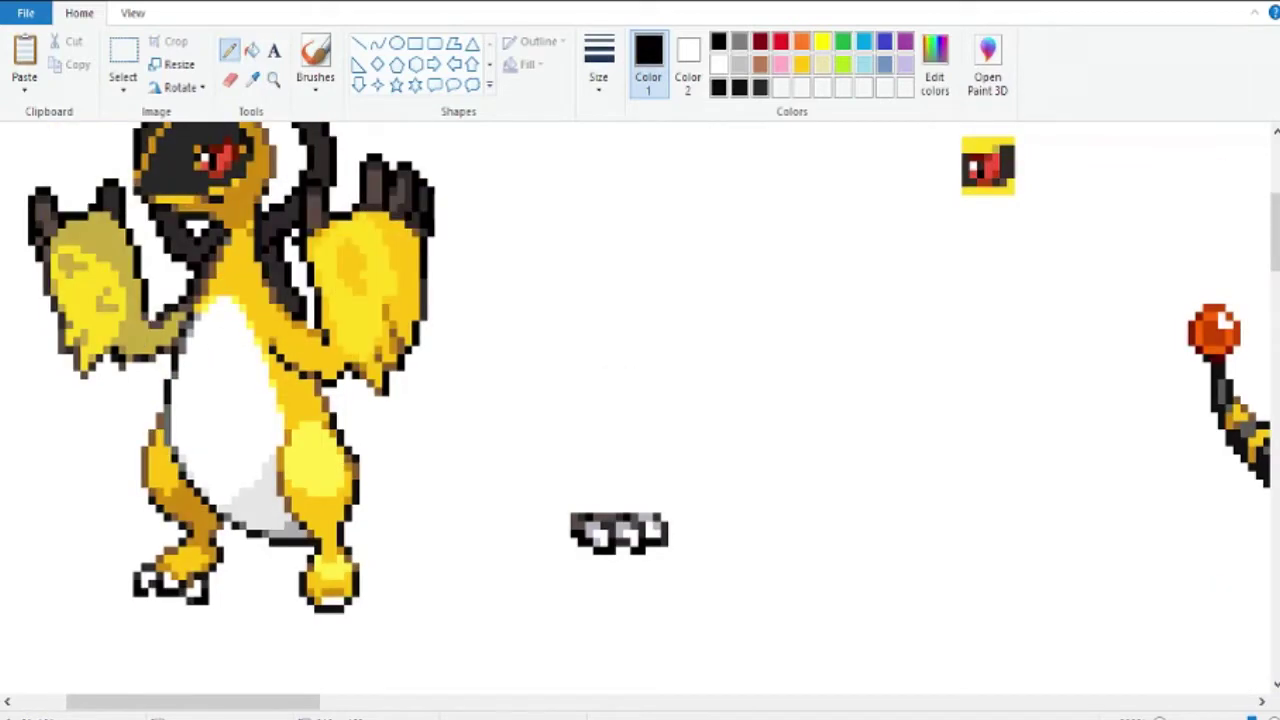
Step: Shade the left-hand foot's claws with light lavender grey and extend the outline of the outermost claw
{"action": "left_click", "coordinate": [251, 79]}
{"action": "left_click", "coordinate": [152, 596]}
{"action": "left_click", "coordinate": [251, 79]}
{"action": "left_click", "coordinate": [140, 590]}
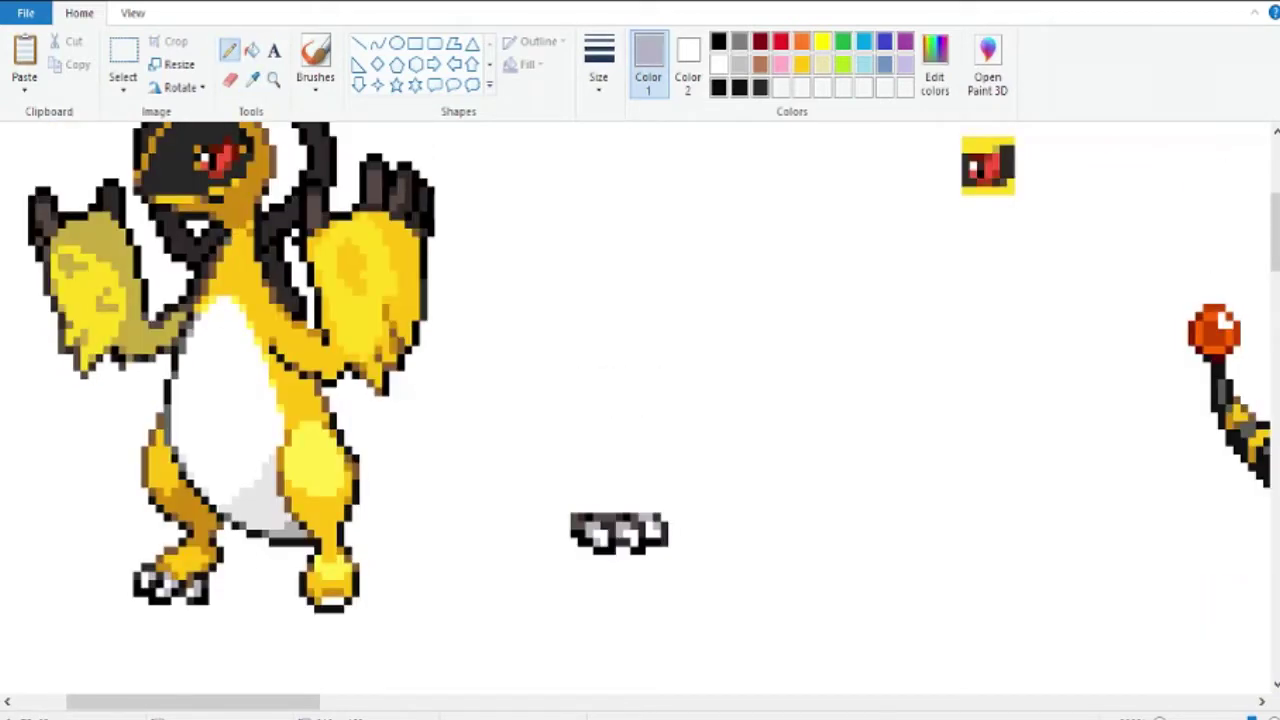
{"action": "left_click", "coordinate": [130, 590]}
{"action": "left_click", "coordinate": [251, 79]}
{"action": "left_click", "coordinate": [152, 596]}
Step: Draw three white claws with black outlines on the right-hand foot
{"action": "left_click", "coordinate": [251, 79]}
{"action": "left_click", "coordinate": [318, 610]}
{"action": "left_click", "coordinate": [251, 79]}
{"action": "left_click", "coordinate": [340, 600]}
{"action": "left_click", "coordinate": [310, 610]}
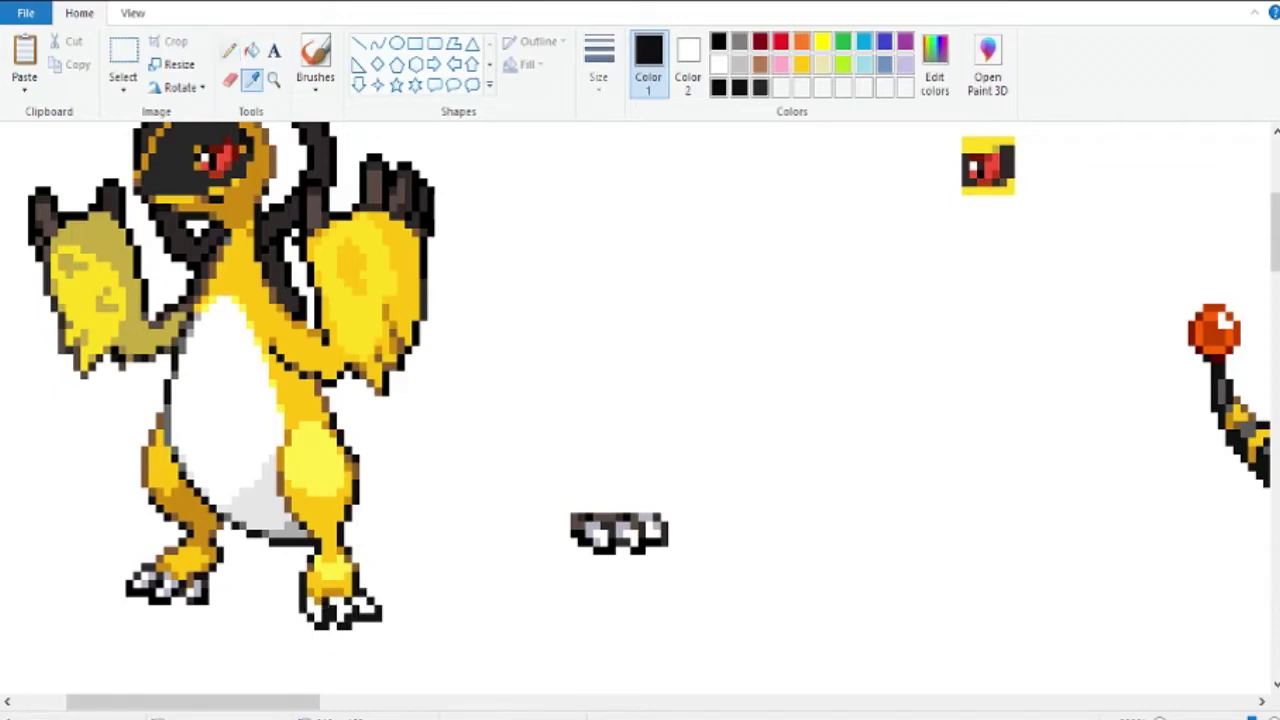
Step: Shade the right-hand foot's claws with lavender grey and dark grey pixels sampled from the sprite
{"action": "left_click", "coordinate": [332, 602]}
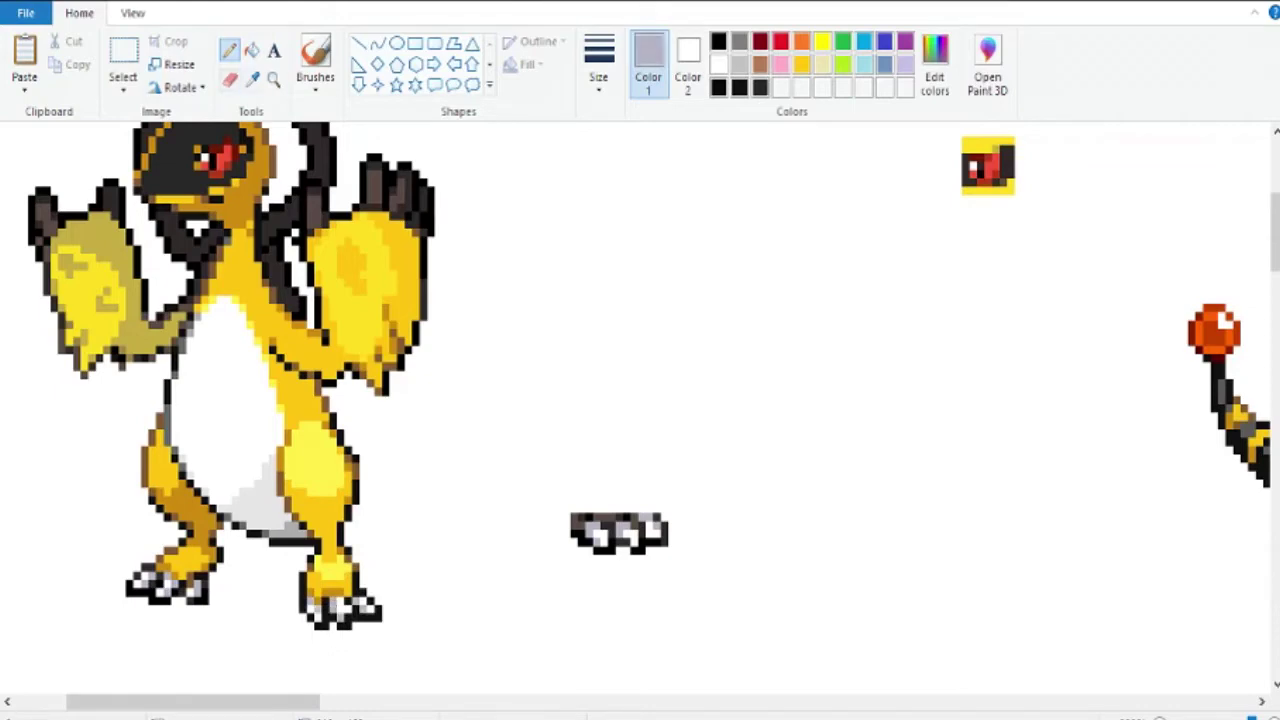
{"action": "left_click", "coordinate": [251, 79]}
{"action": "left_click", "coordinate": [326, 602]}
{"action": "left_click", "coordinate": [251, 79]}
{"action": "left_click", "coordinate": [434, 208]}
{"action": "left_click", "coordinate": [251, 79]}
{"action": "left_click", "coordinate": [434, 208]}
{"action": "left_click", "coordinate": [251, 79]}
{"action": "left_click", "coordinate": [340, 608]}
{"action": "left_click", "coordinate": [251, 79]}
{"action": "left_click", "coordinate": [336, 604]}
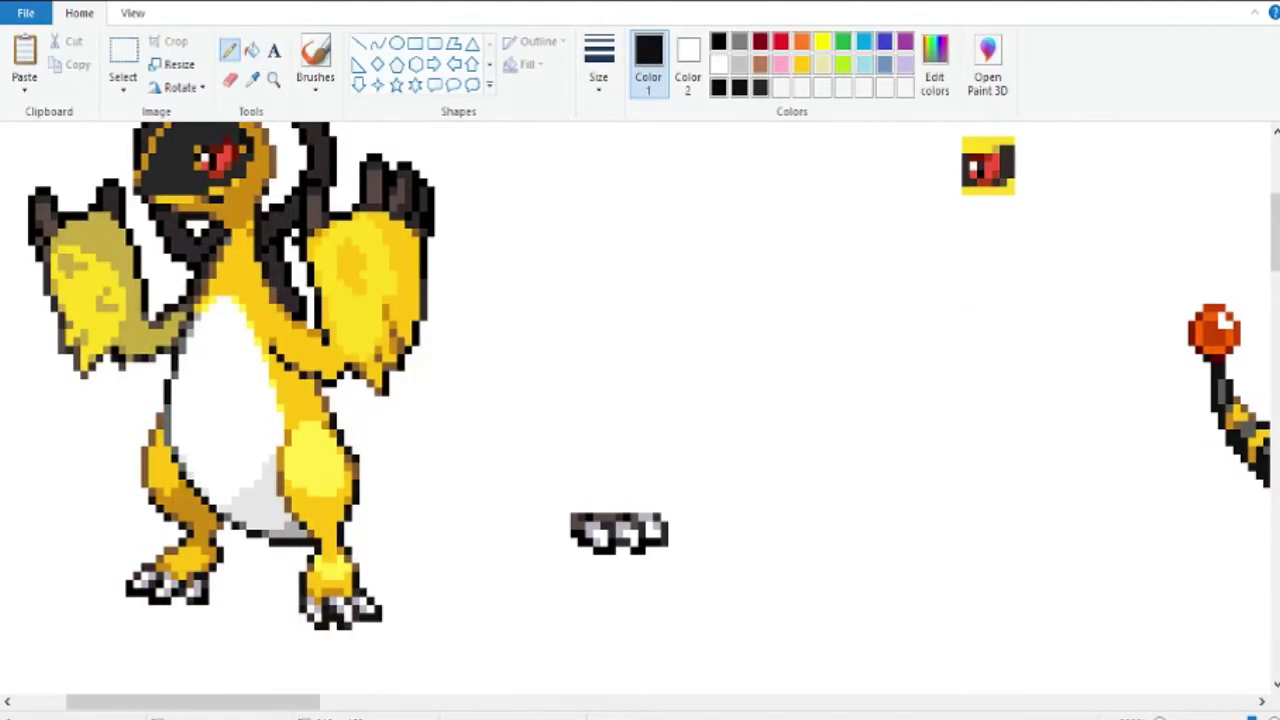
Step: Draw a small ring in the eye's dark red and move it onto the palm of the right-hand hand
{"action": "left_click", "coordinate": [251, 79]}
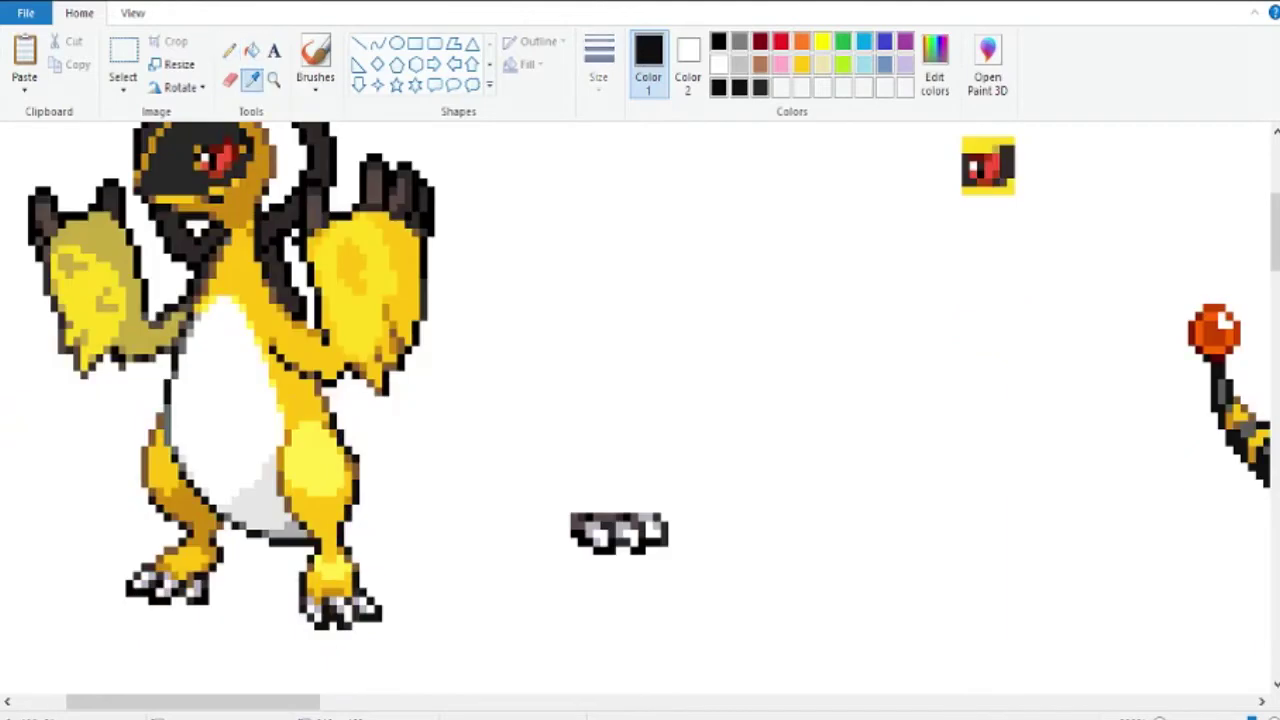
{"action": "left_click", "coordinate": [218, 157]}
{"action": "left_click", "coordinate": [595, 257]}
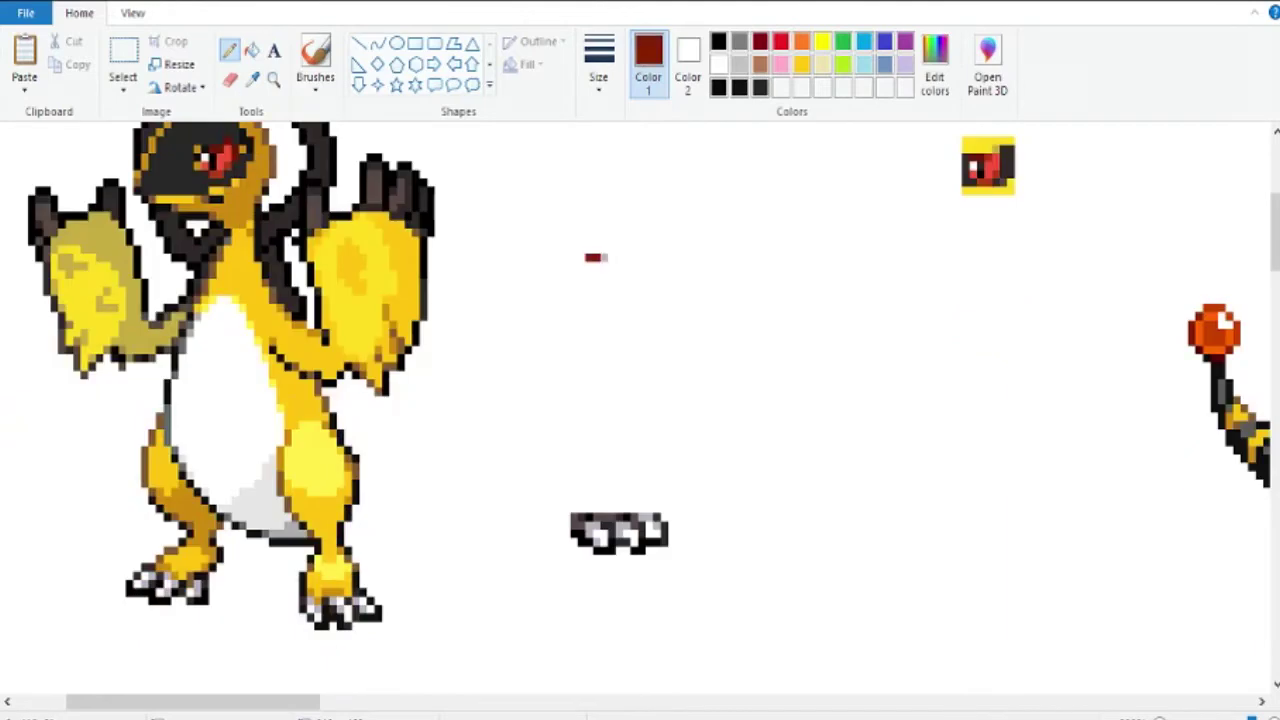
{"action": "scroll", "coordinate": [600, 400], "scroll_direction": "up", "scroll_amount": 3}
{"action": "left_click", "coordinate": [123, 50]}
{"action": "left_click_drag", "start_coordinate": [571, 362], "coordinate": [651, 472]}
{"action": "left_click_drag", "start_coordinate": [597, 414], "coordinate": [363, 407]}
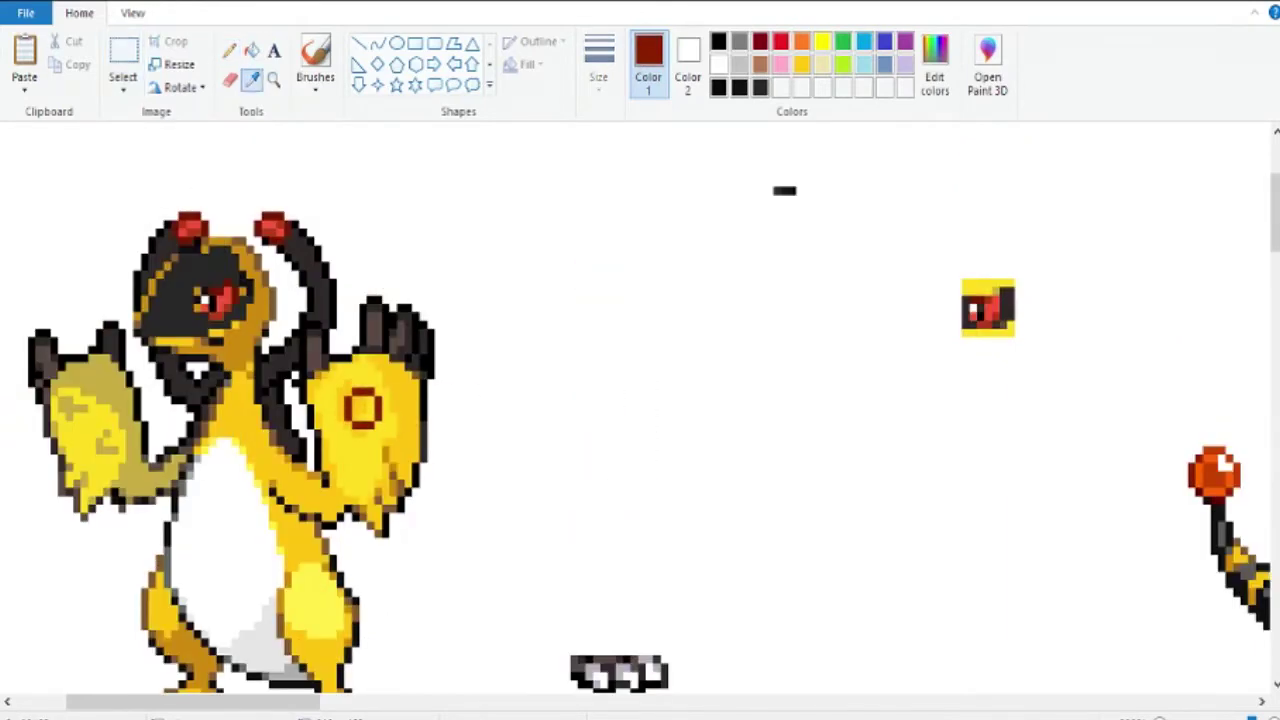
Step: Recolour the olive areas of the left-hand hand with the bright yellow and gold sampled from the other hand
{"action": "left_click", "coordinate": [229, 50]}
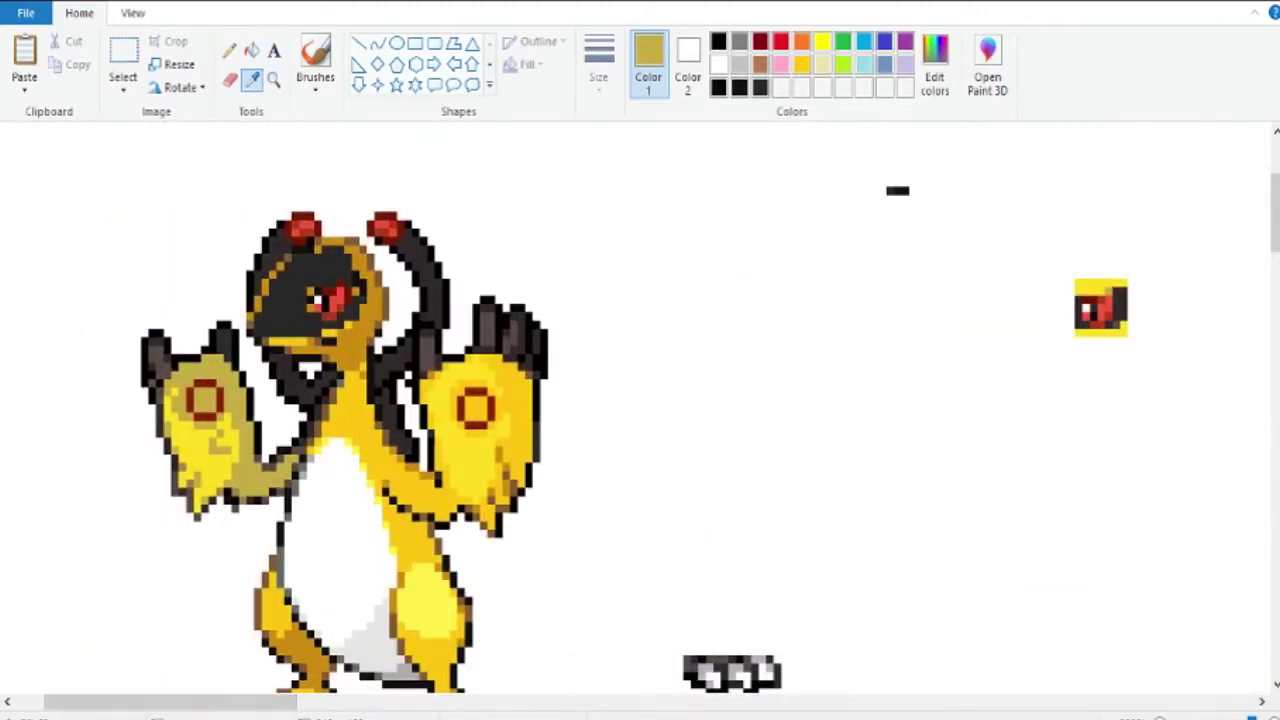
{"action": "left_click", "coordinate": [444, 508]}
{"action": "left_click", "coordinate": [251, 79]}
{"action": "left_click", "coordinate": [500, 440]}
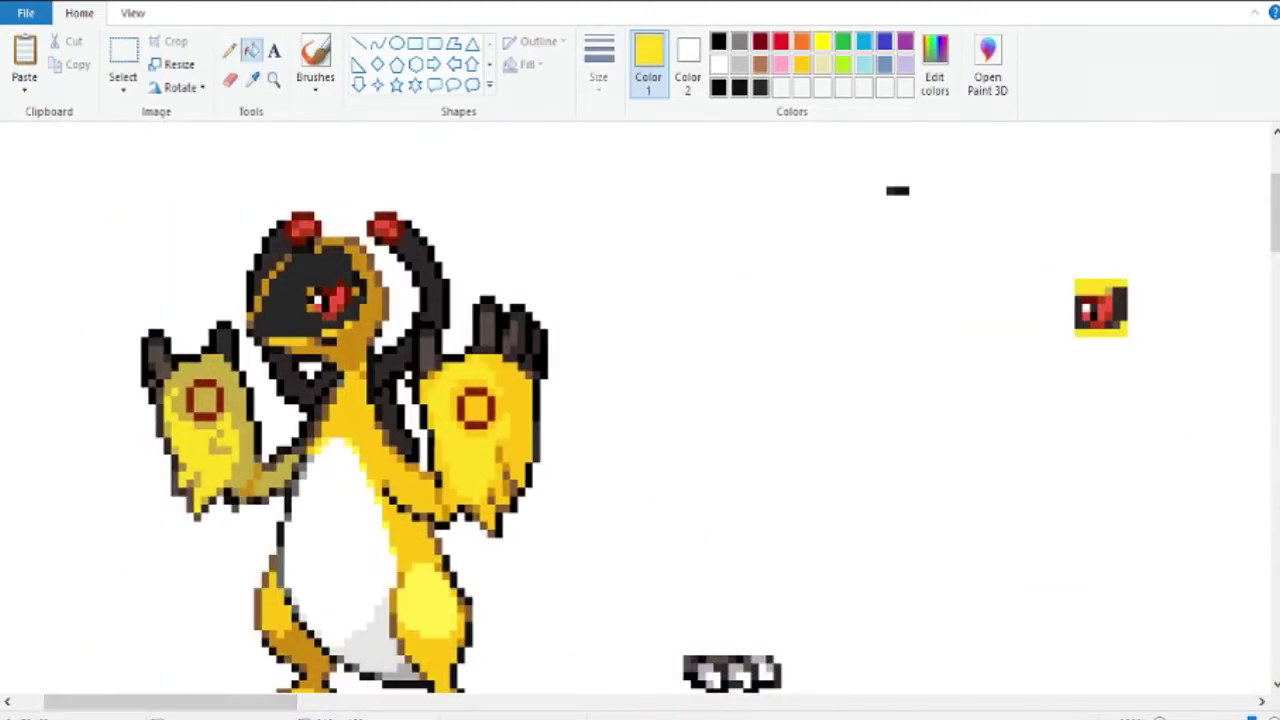
{"action": "left_click", "coordinate": [251, 50]}
{"action": "left_click", "coordinate": [205, 430]}
{"action": "left_click", "coordinate": [208, 410]}
{"action": "left_click", "coordinate": [251, 79]}
{"action": "left_click", "coordinate": [220, 492]}
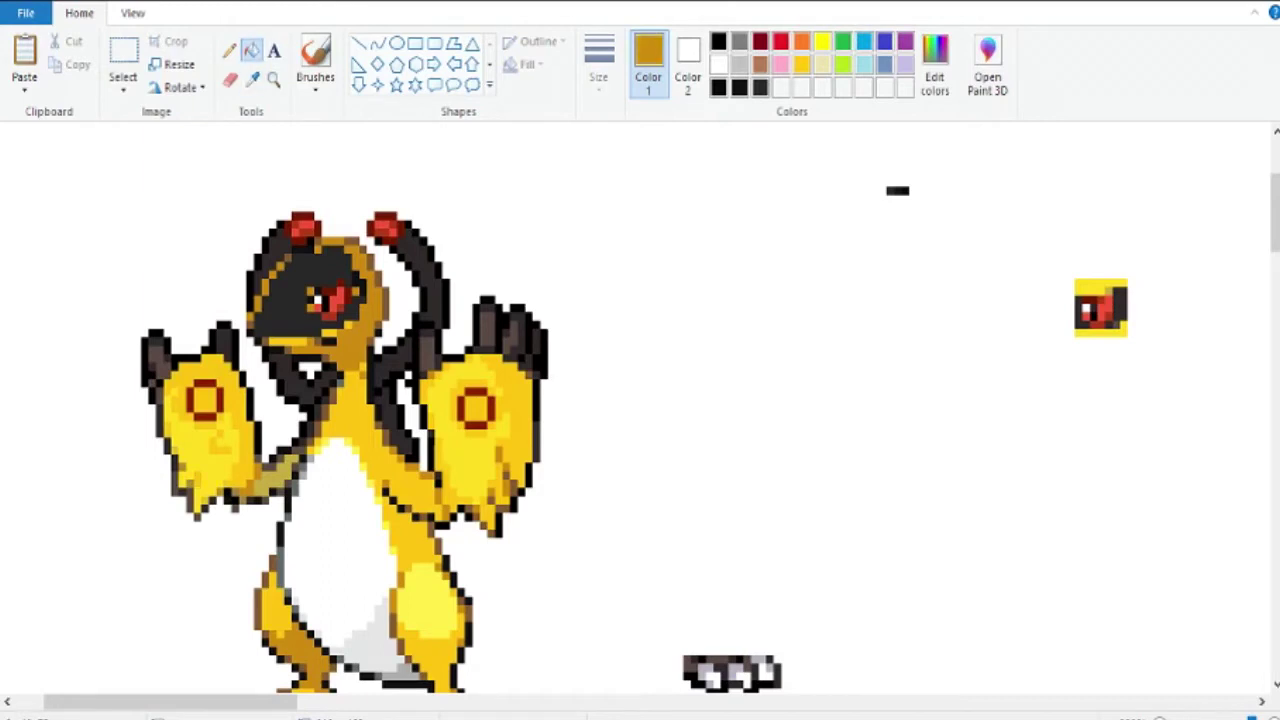
Step: Touch up the edge pixels of the left-hand hand with the brown outline colour
{"action": "left_click", "coordinate": [251, 79]}
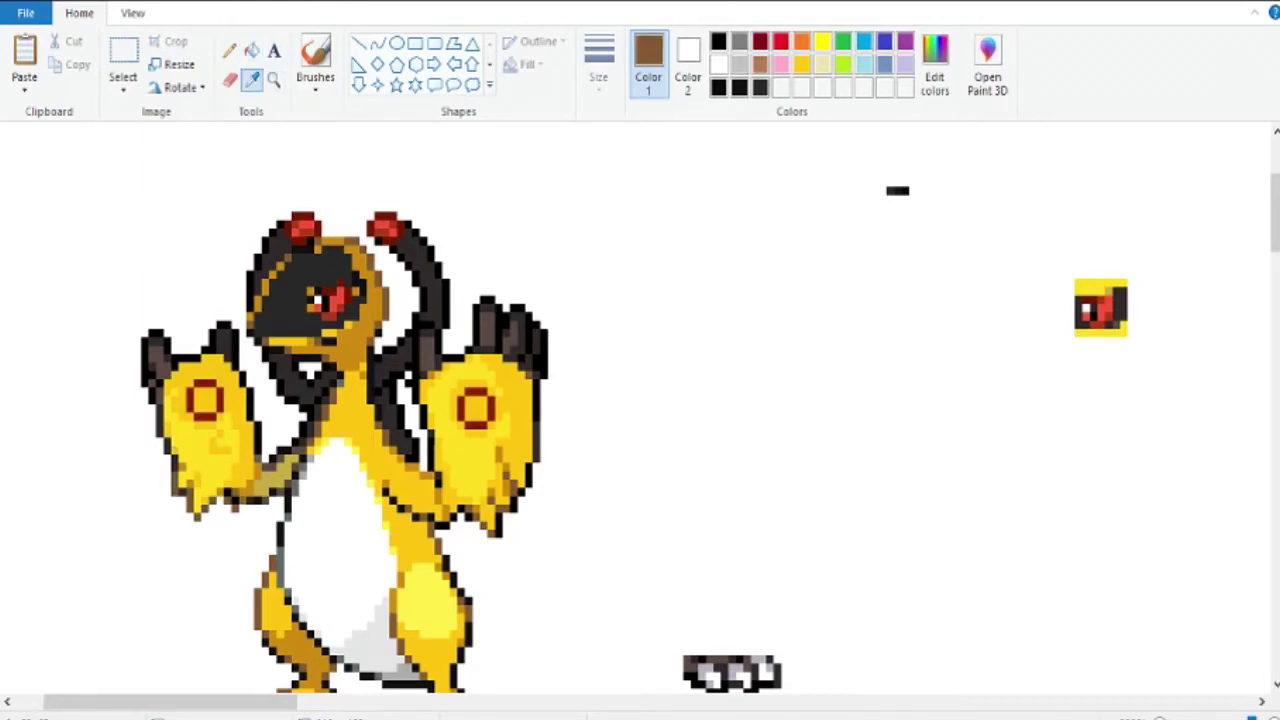
{"action": "left_click", "coordinate": [166, 445]}
{"action": "left_click", "coordinate": [180, 377]}
{"action": "left_click", "coordinate": [229, 50]}
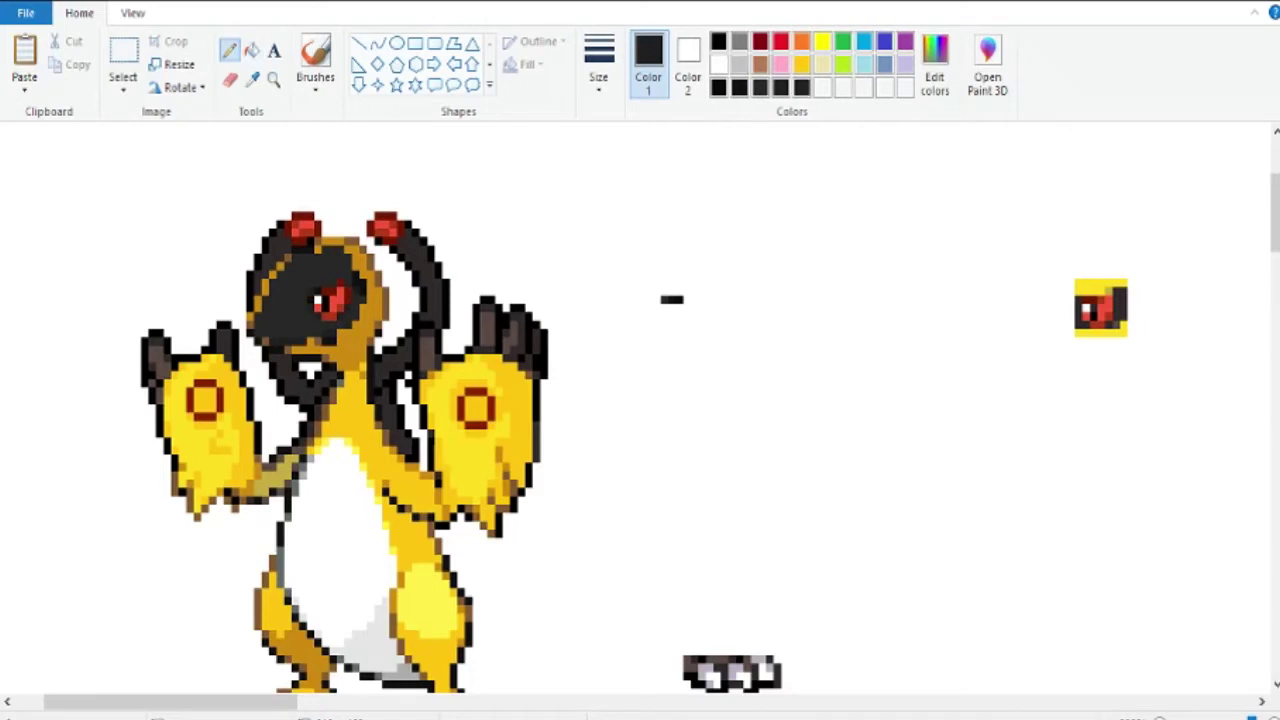
Step: Fill the remaining gold parts of the head with near-black grey and recolour its brown outline black
{"action": "left_click", "coordinate": [251, 50]}
{"action": "left_click", "coordinate": [378, 295]}
{"action": "left_click", "coordinate": [333, 242]}
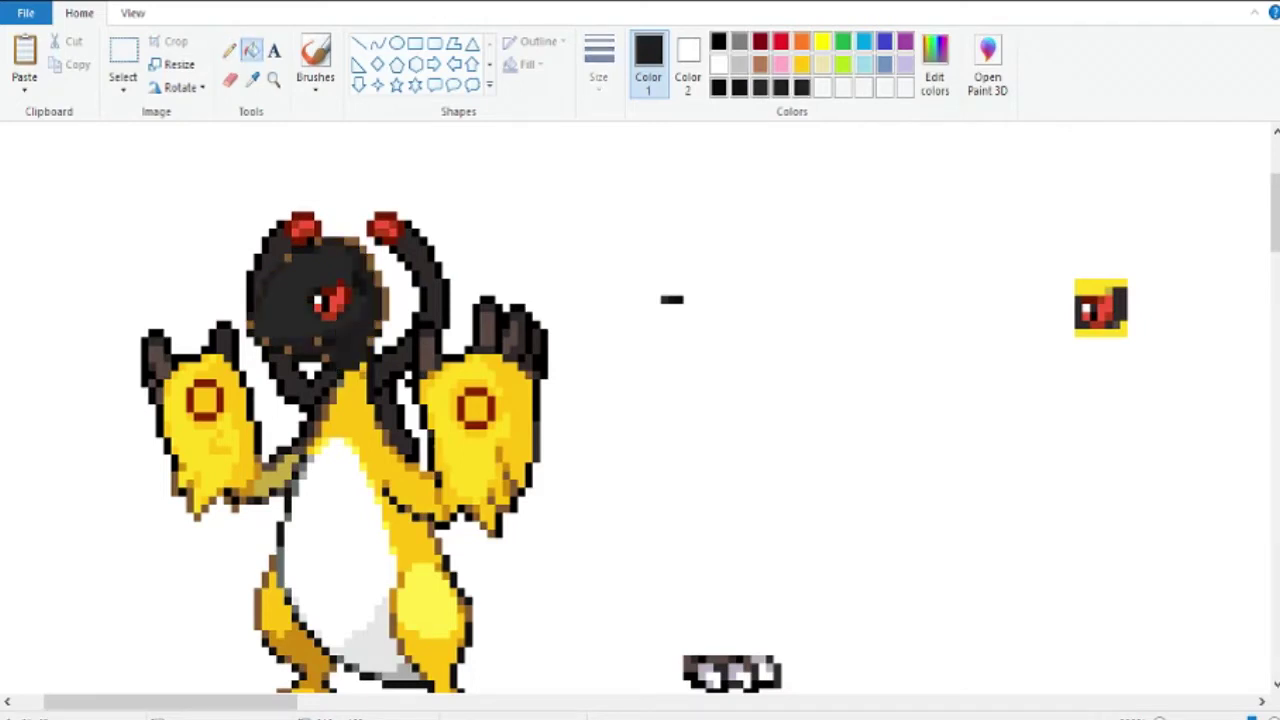
{"action": "left_click", "coordinate": [386, 304]}
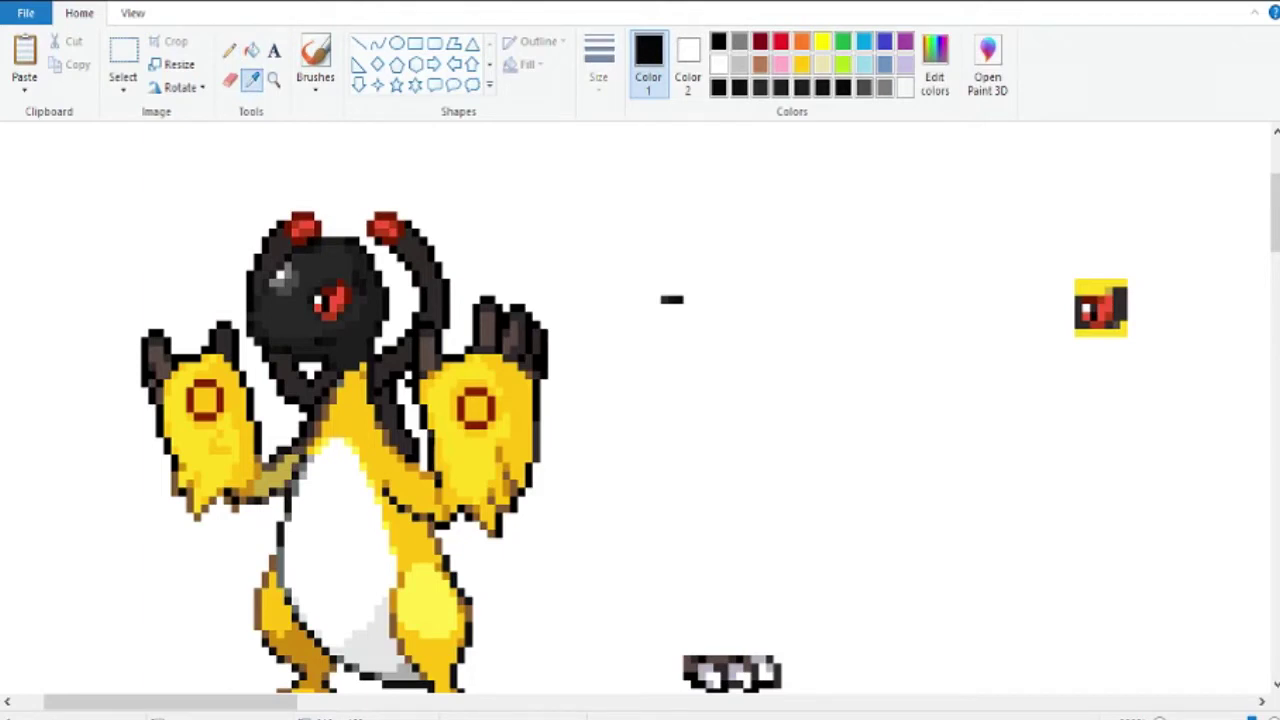
Step: Darken the outline around the neck and fill the yellow neck, shoulder and side of the torso with near-black
{"action": "left_click", "coordinate": [434, 458]}
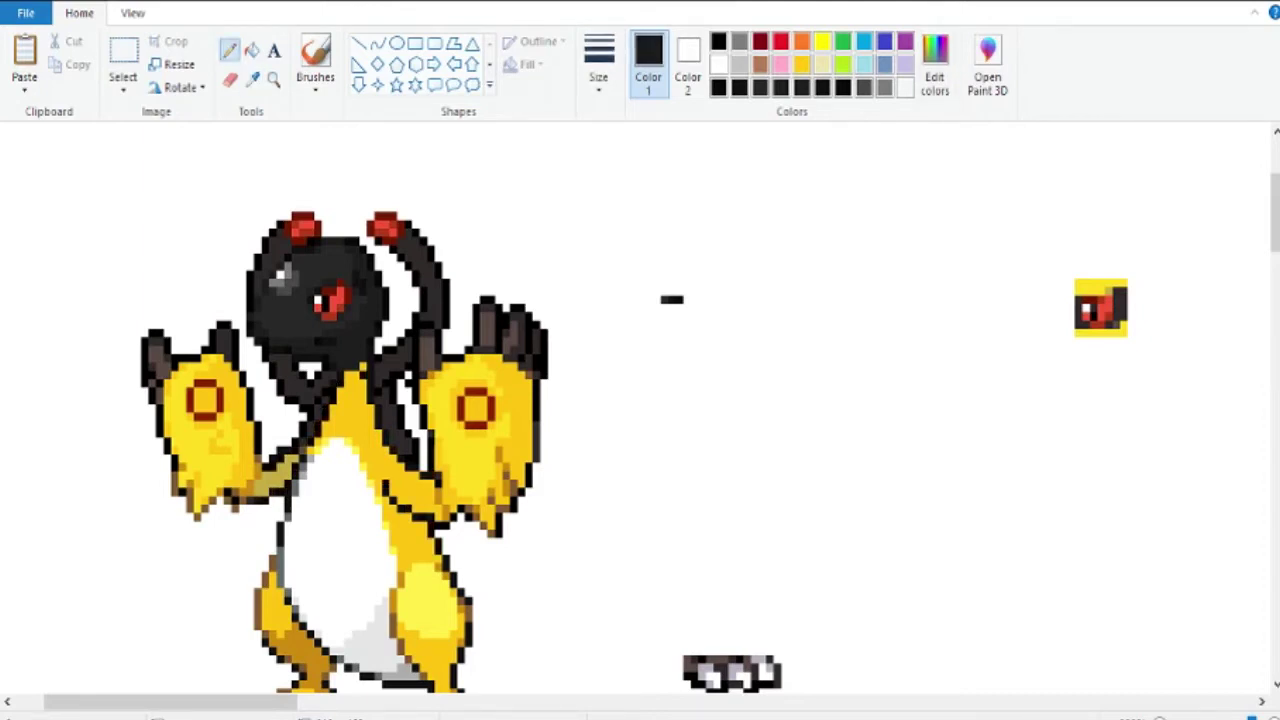
{"action": "left_click", "coordinate": [251, 50]}
{"action": "left_click", "coordinate": [400, 470]}
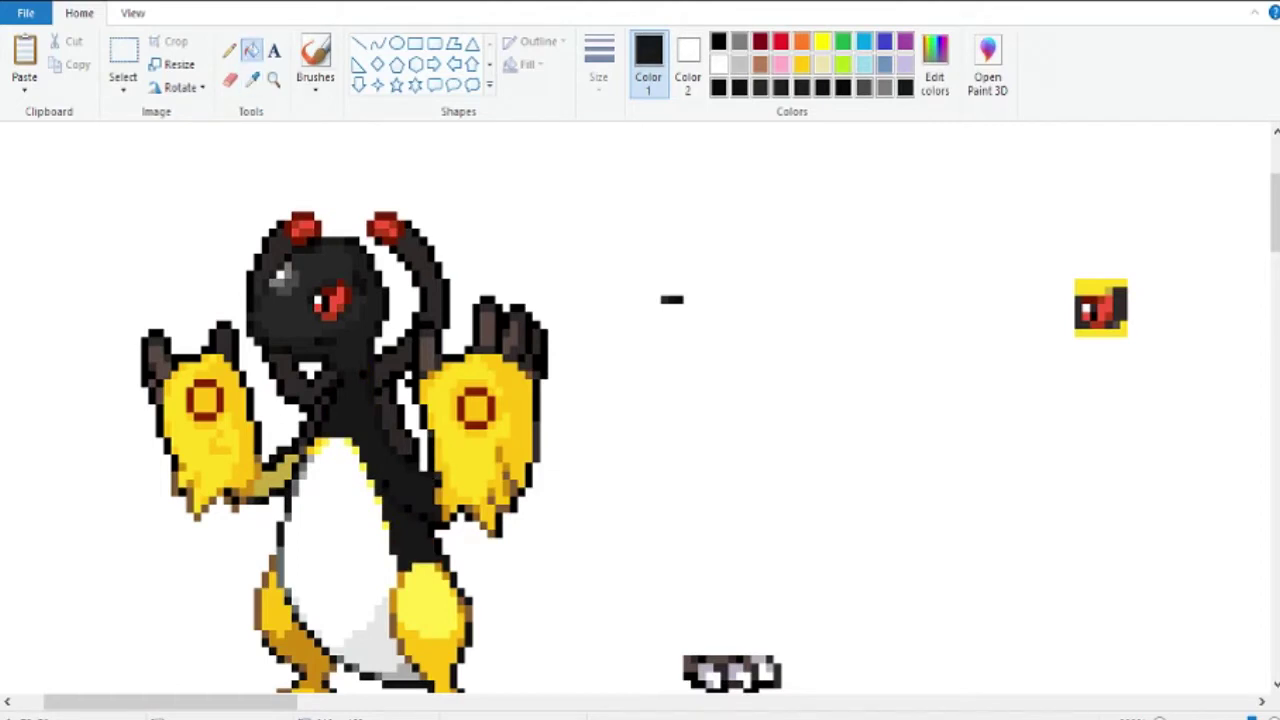
Step: Fill the white belly and its grey shading with dark grey
{"action": "left_click", "coordinate": [252, 78]}
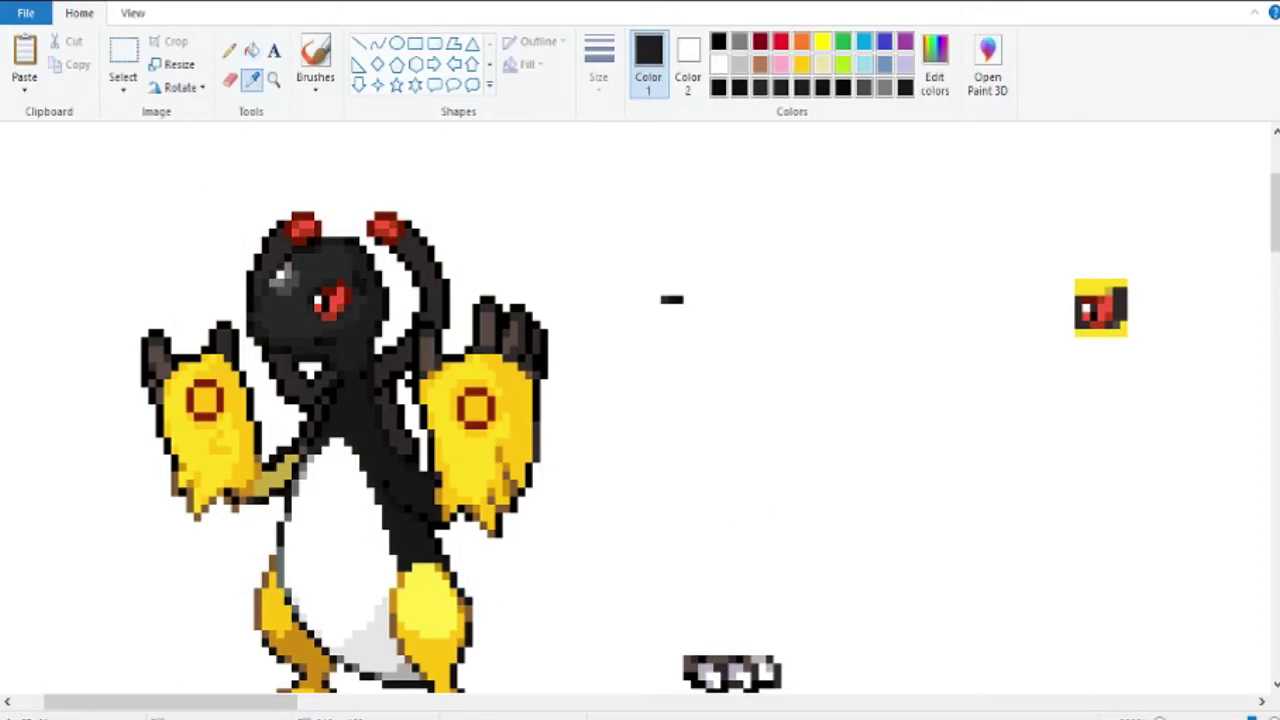
{"action": "left_click", "coordinate": [340, 530]}
{"action": "left_click", "coordinate": [370, 640]}
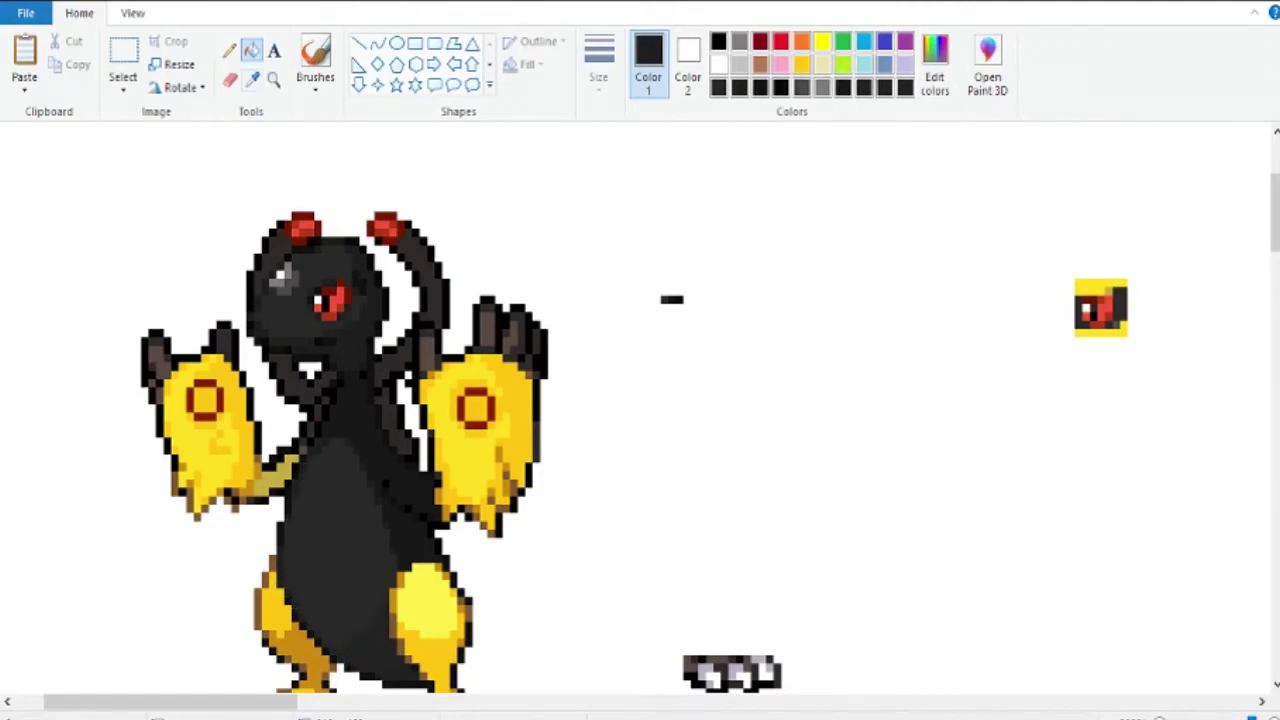
Step: Fill both red-tipped antennae and their lower curls with bright yellow
{"action": "left_click", "coordinate": [205, 440]}
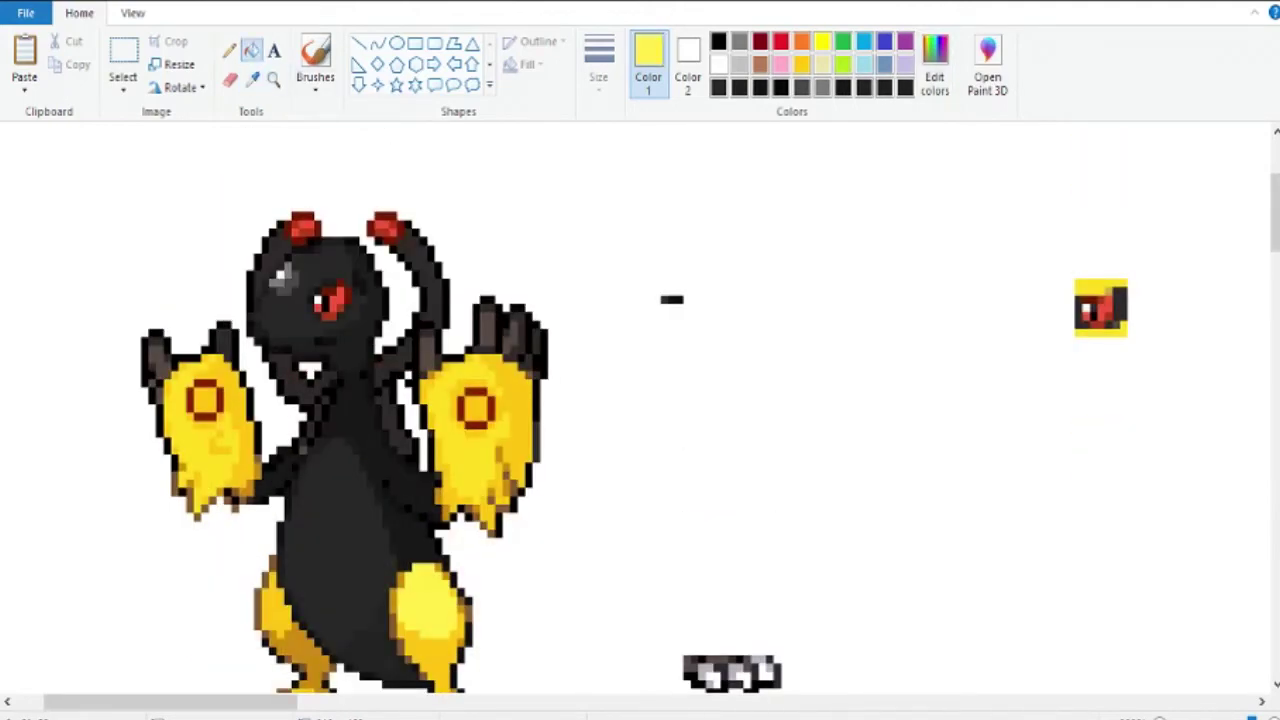
{"action": "left_click", "coordinate": [313, 420]}
{"action": "left_click", "coordinate": [393, 396]}
{"action": "left_click", "coordinate": [420, 280]}
{"action": "left_click", "coordinate": [300, 380]}
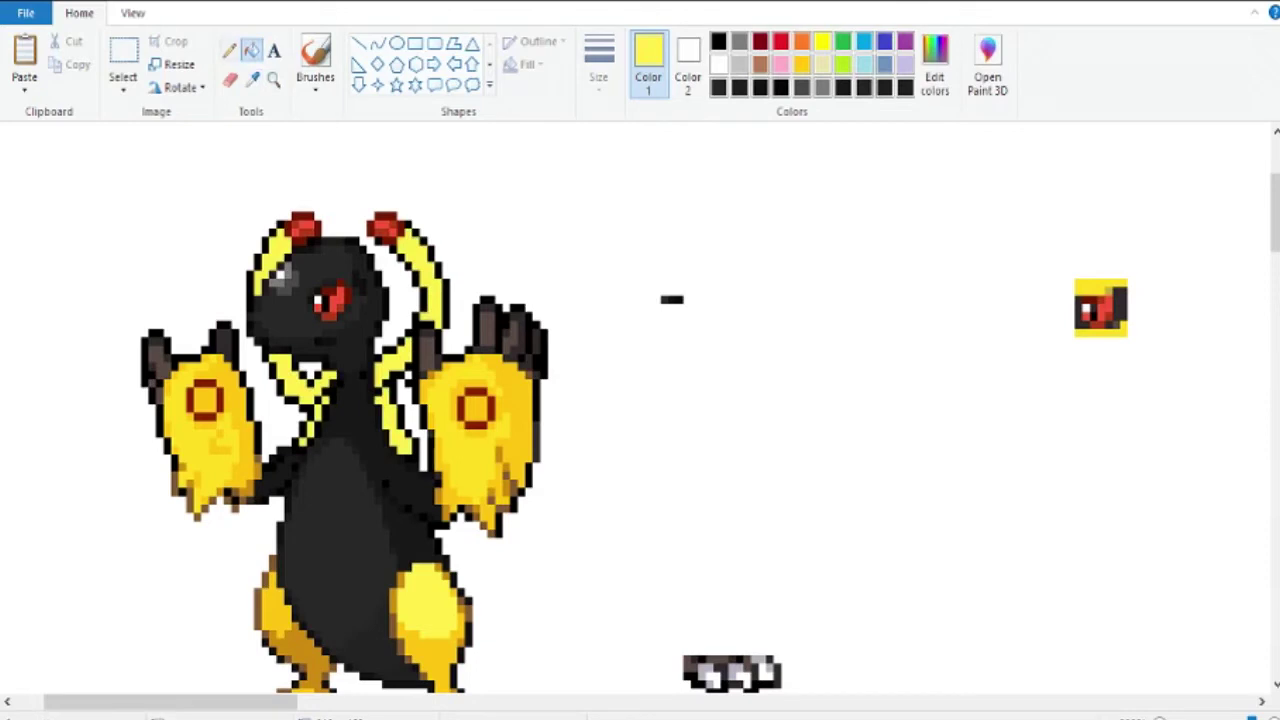
Step: Shade both yellow antennae and their lower curls with gold pixels
{"action": "left_click", "coordinate": [802, 64]}
{"action": "left_click", "coordinate": [229, 50]}
{"action": "left_click_drag", "start_coordinate": [282, 240], "coordinate": [262, 285]}
{"action": "mouse_move", "coordinate": [400, 248]}
{"action": "left_mouse_down"}
{"action": "mouse_move", "coordinate": [430, 292]}
{"action": "mouse_move", "coordinate": [382, 378]}
{"action": "mouse_move", "coordinate": [396, 442]}
{"action": "left_mouse_up"}
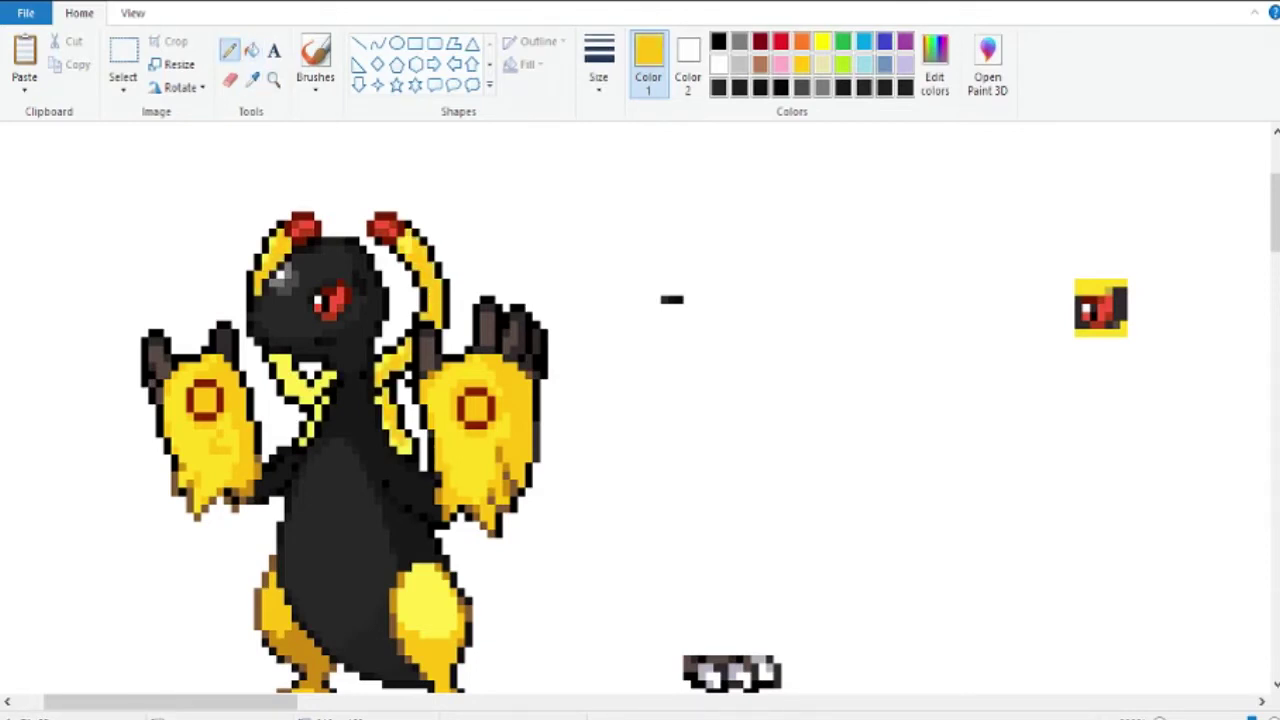
{"action": "left_click", "coordinate": [252, 77]}
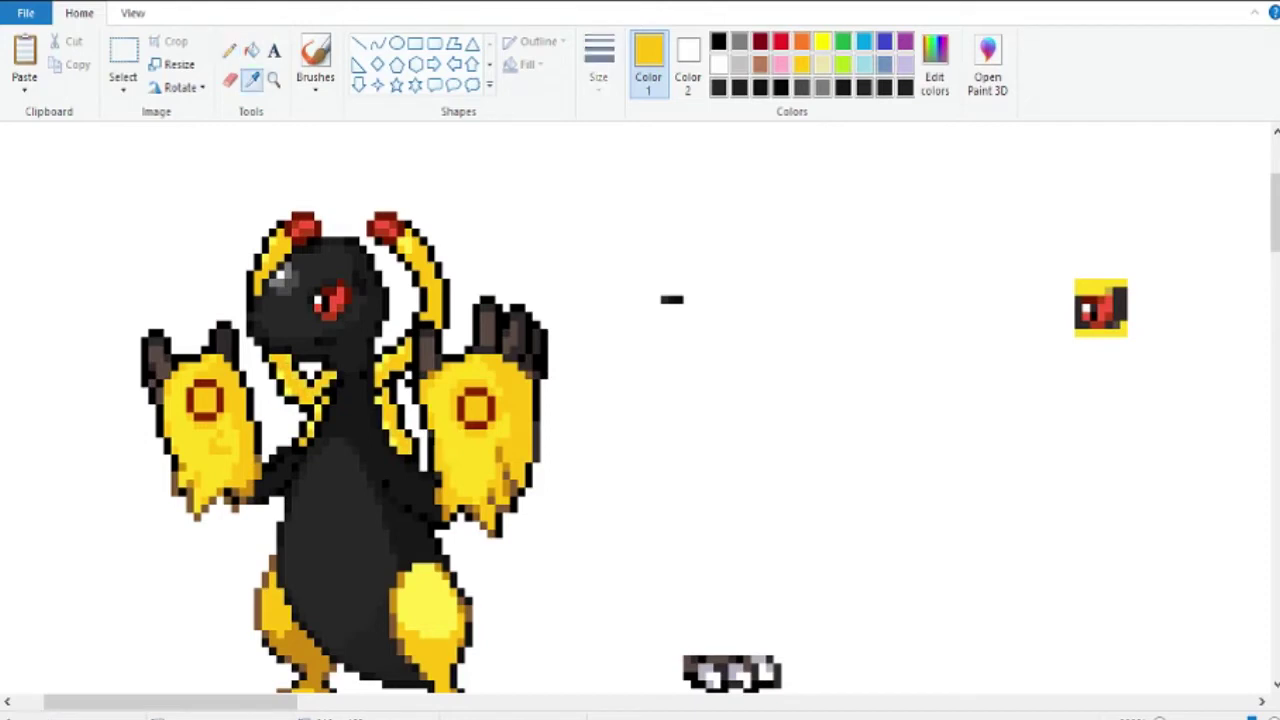
Step: Add dark gold shading pixels to the lower curls beside the neck
{"action": "left_click", "coordinate": [290, 370]}
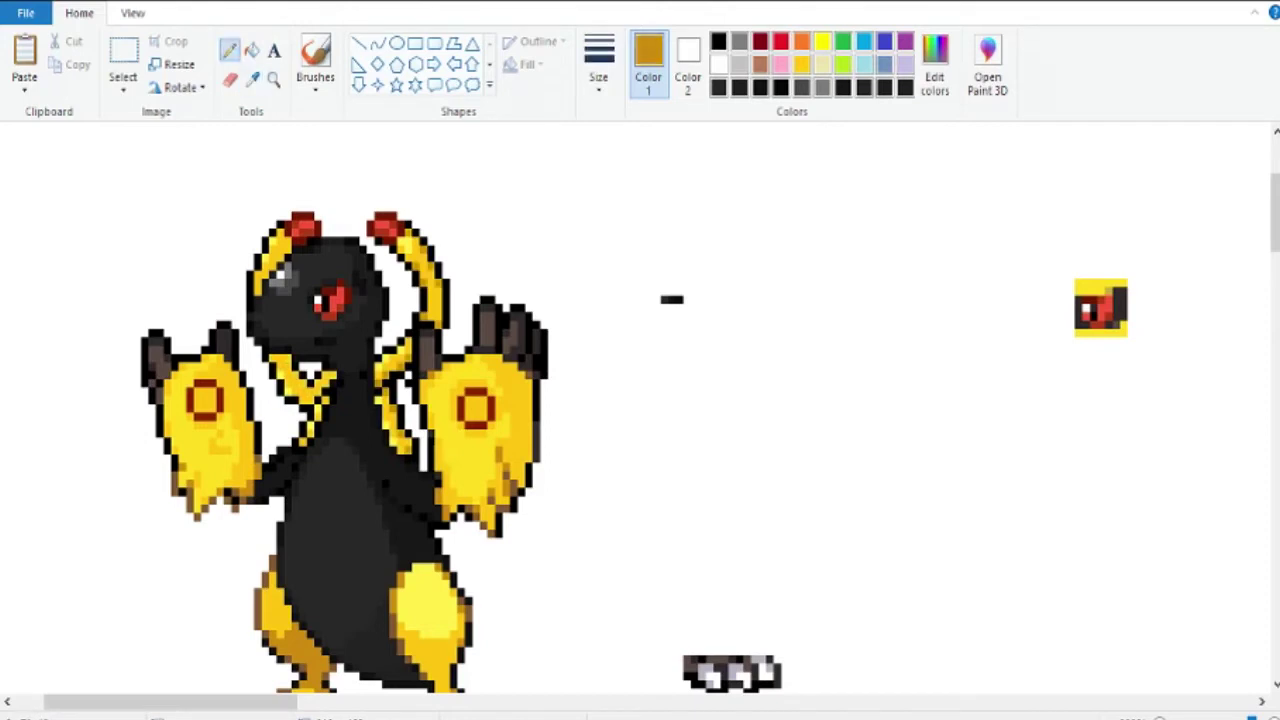
{"action": "left_click", "coordinate": [252, 77]}
{"action": "left_click", "coordinate": [277, 363]}
{"action": "left_click", "coordinate": [252, 77]}
{"action": "left_click", "coordinate": [288, 380]}
{"action": "left_click", "coordinate": [252, 77]}
{"action": "left_click", "coordinate": [325, 420]}
{"action": "left_click", "coordinate": [252, 77]}
{"action": "left_click", "coordinate": [322, 392]}
Step: Recolour parts of the black outline around the antennae and their lower curls brown
{"action": "left_click", "coordinate": [252, 77]}
{"action": "left_click", "coordinate": [394, 388]}
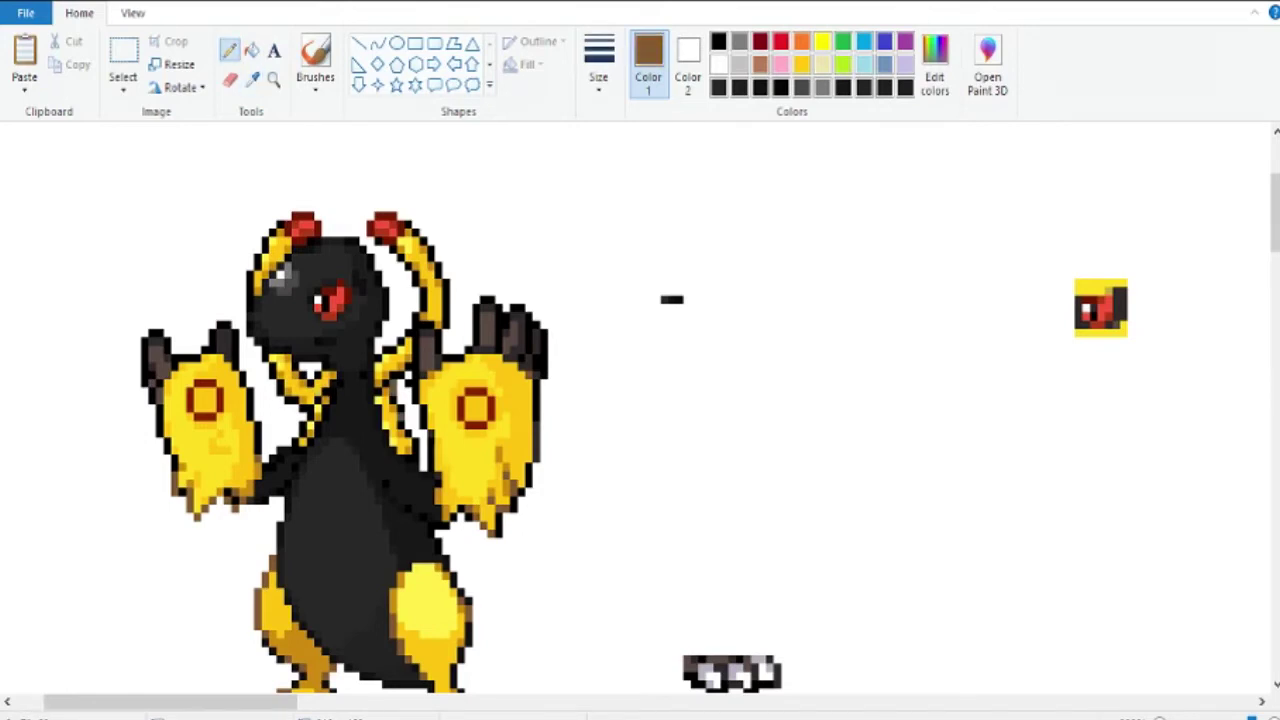
{"action": "left_click", "coordinate": [252, 77]}
{"action": "left_click", "coordinate": [325, 420]}
{"action": "left_click", "coordinate": [252, 77]}
{"action": "left_click", "coordinate": [322, 392]}
{"action": "left_click_drag", "start_coordinate": [446, 318], "coordinate": [440, 266]}
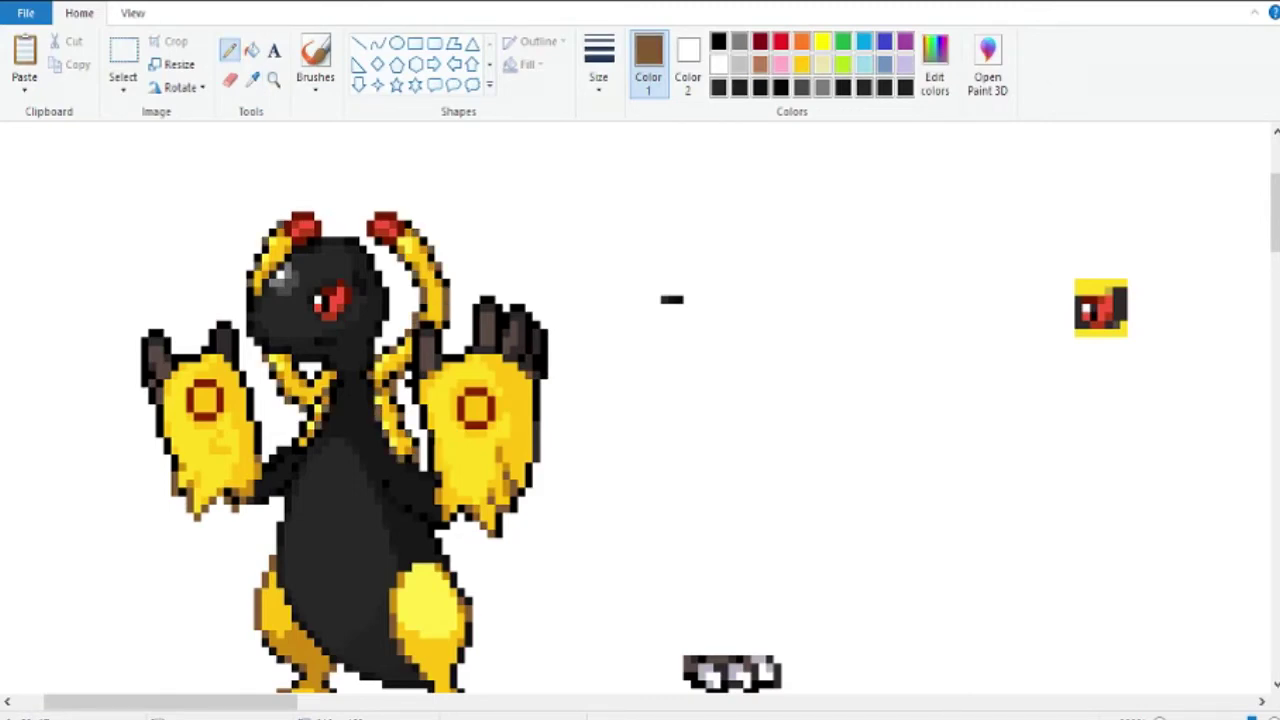
Step: Draw the upper and lower edges of a collar across the base of the neck in brown
{"action": "left_click", "coordinate": [252, 77]}
{"action": "left_click", "coordinate": [322, 392]}
{"action": "left_click_drag", "start_coordinate": [344, 432], "coordinate": [372, 432]}
Step: Fill the collar between its brown edges with dark gold and brighten its middle with yellow
{"action": "left_click", "coordinate": [252, 77]}
{"action": "left_click", "coordinate": [322, 392]}
{"action": "left_click", "coordinate": [252, 77]}
{"action": "left_click", "coordinate": [428, 600]}
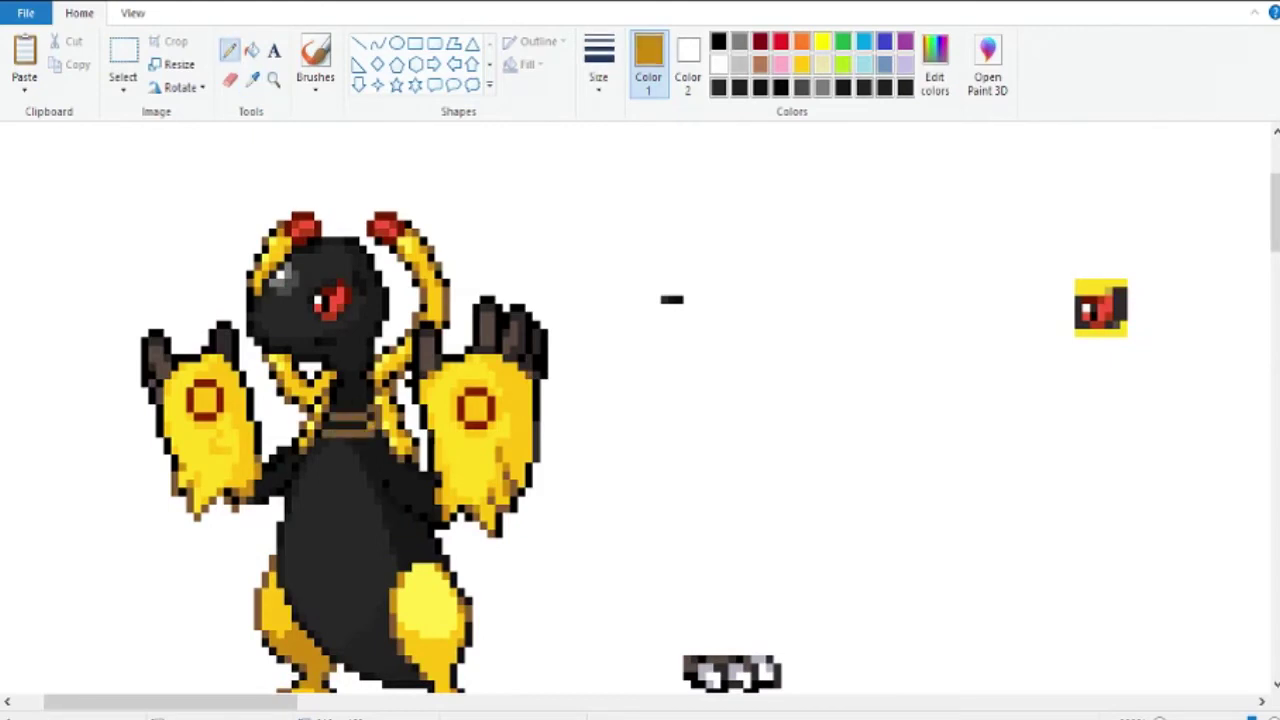
{"action": "left_click_drag", "start_coordinate": [344, 432], "coordinate": [372, 432]}
{"action": "left_click", "coordinate": [252, 77]}
{"action": "left_click", "coordinate": [350, 432]}
{"action": "left_click", "coordinate": [252, 77]}
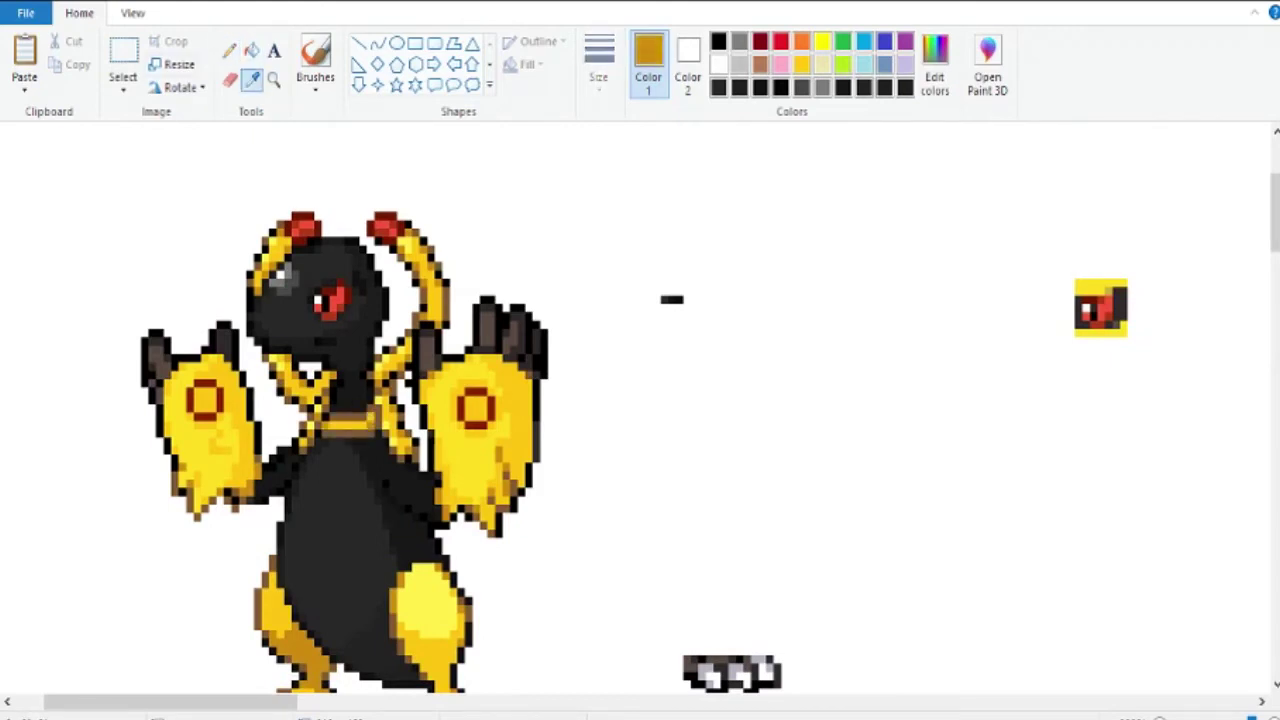
{"action": "left_click", "coordinate": [340, 445]}
{"action": "left_click", "coordinate": [252, 77]}
{"action": "left_click", "coordinate": [428, 600]}
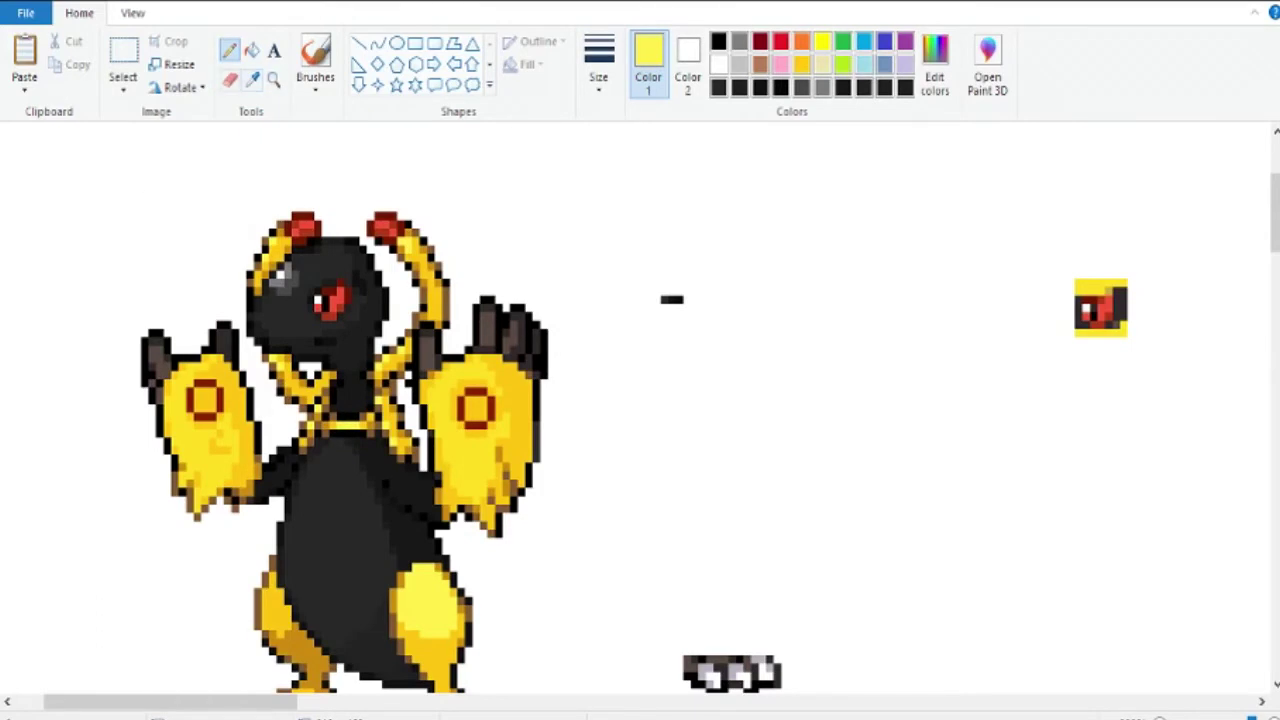
Step: Draw a black V-shaped pendant outline on the chest directly below the collar
{"action": "left_click", "coordinate": [252, 77]}
{"action": "left_click", "coordinate": [340, 445]}
{"action": "left_click", "coordinate": [252, 77]}
{"action": "left_click", "coordinate": [340, 450]}
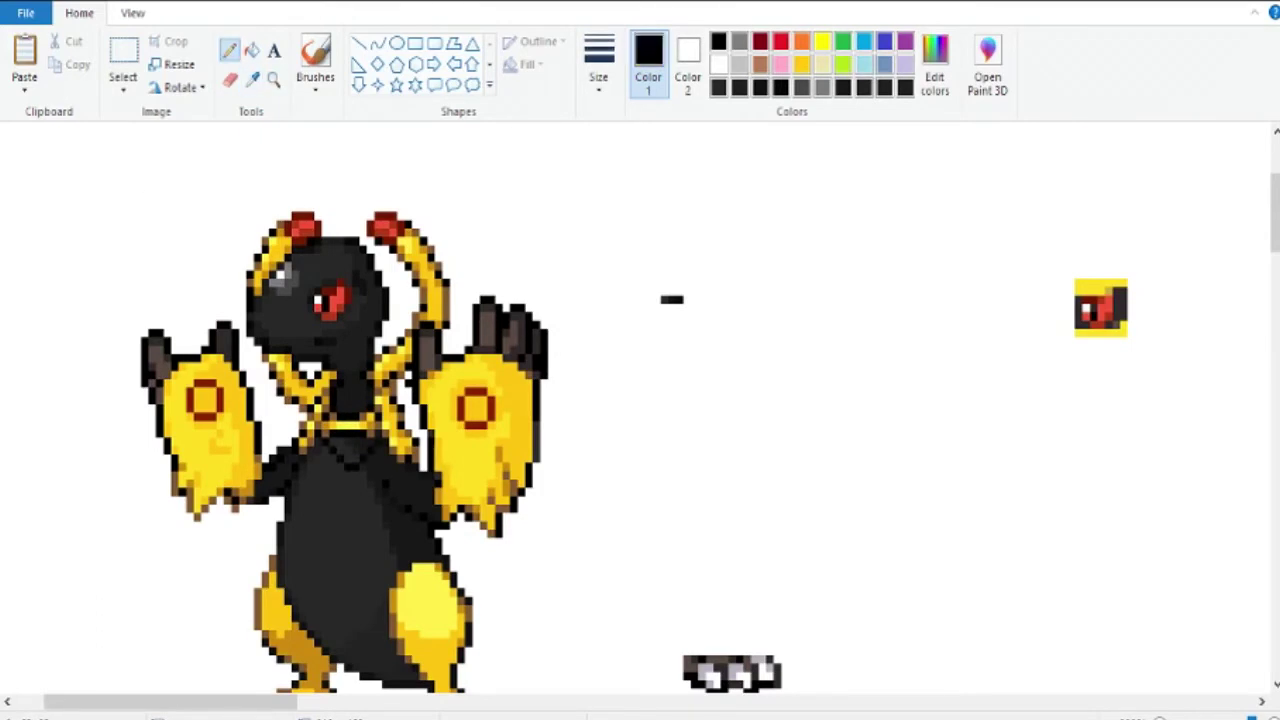
{"action": "left_click", "coordinate": [340, 450]}
Step: Colour the V-shaped pendant bright yellow with dark gold shading
{"action": "left_click", "coordinate": [252, 77]}
{"action": "left_click", "coordinate": [428, 600]}
{"action": "left_click", "coordinate": [252, 77]}
{"action": "left_click", "coordinate": [355, 440]}
{"action": "left_click", "coordinate": [252, 77]}
{"action": "left_click", "coordinate": [355, 440]}
{"action": "scroll", "coordinate": [640, 400], "scroll_direction": "left", "scroll_amount": 2}
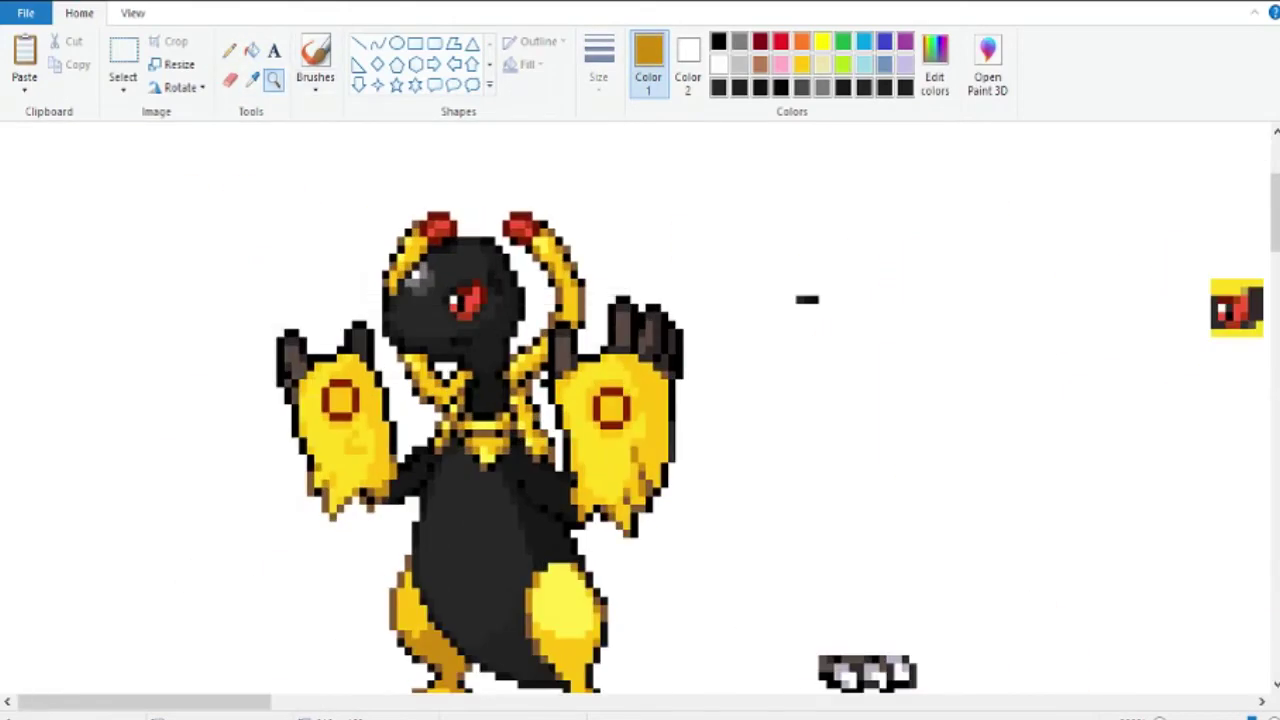
Step: Touch up the outline between the belly and the large yellow thigh with black
{"action": "left_click", "coordinate": [252, 77]}
{"action": "left_click", "coordinate": [564, 600]}
{"action": "left_click", "coordinate": [252, 77]}
{"action": "left_click", "coordinate": [564, 600]}
{"action": "left_click", "coordinate": [252, 77]}
{"action": "left_click", "coordinate": [480, 520]}
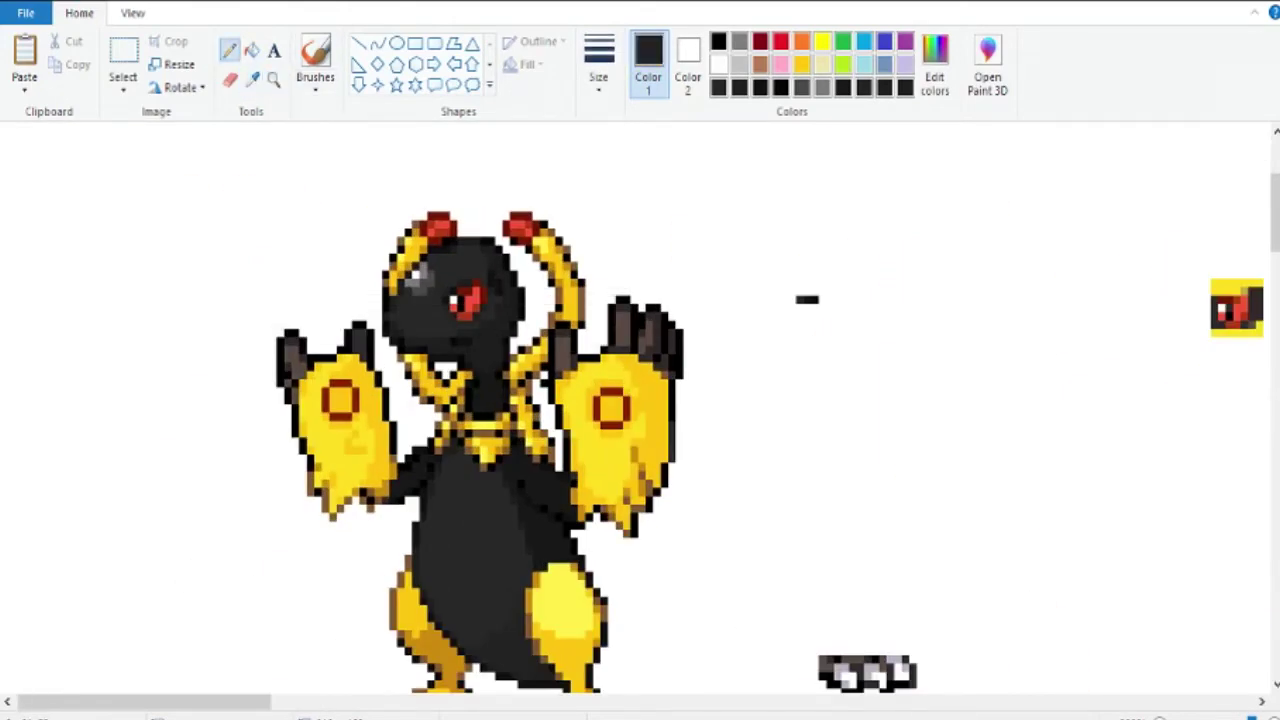
{"action": "left_click", "coordinate": [252, 77]}
{"action": "scroll", "coordinate": [480, 400], "scroll_direction": "down", "scroll_amount": 4}
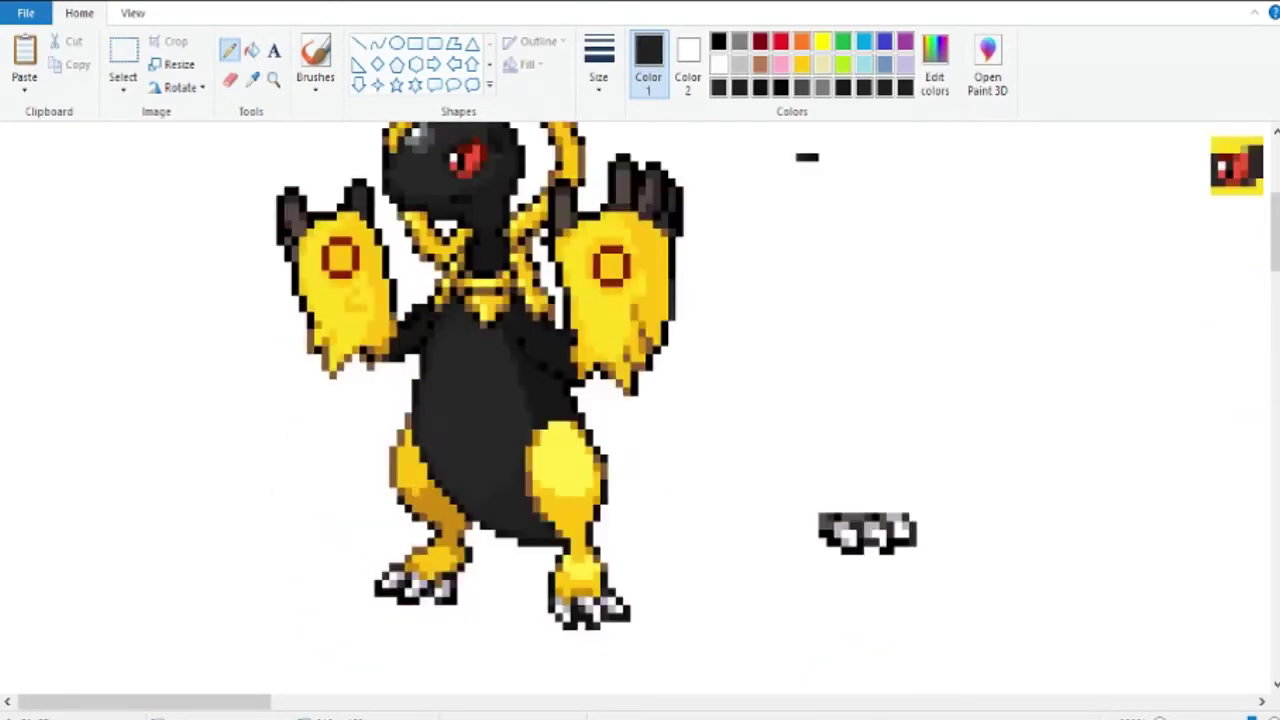
{"action": "scroll", "coordinate": [480, 400], "scroll_direction": "up", "scroll_amount": 4}
{"action": "scroll", "coordinate": [480, 400], "scroll_direction": "down", "scroll_amount": 1}
{"action": "left_click", "coordinate": [536, 600]}
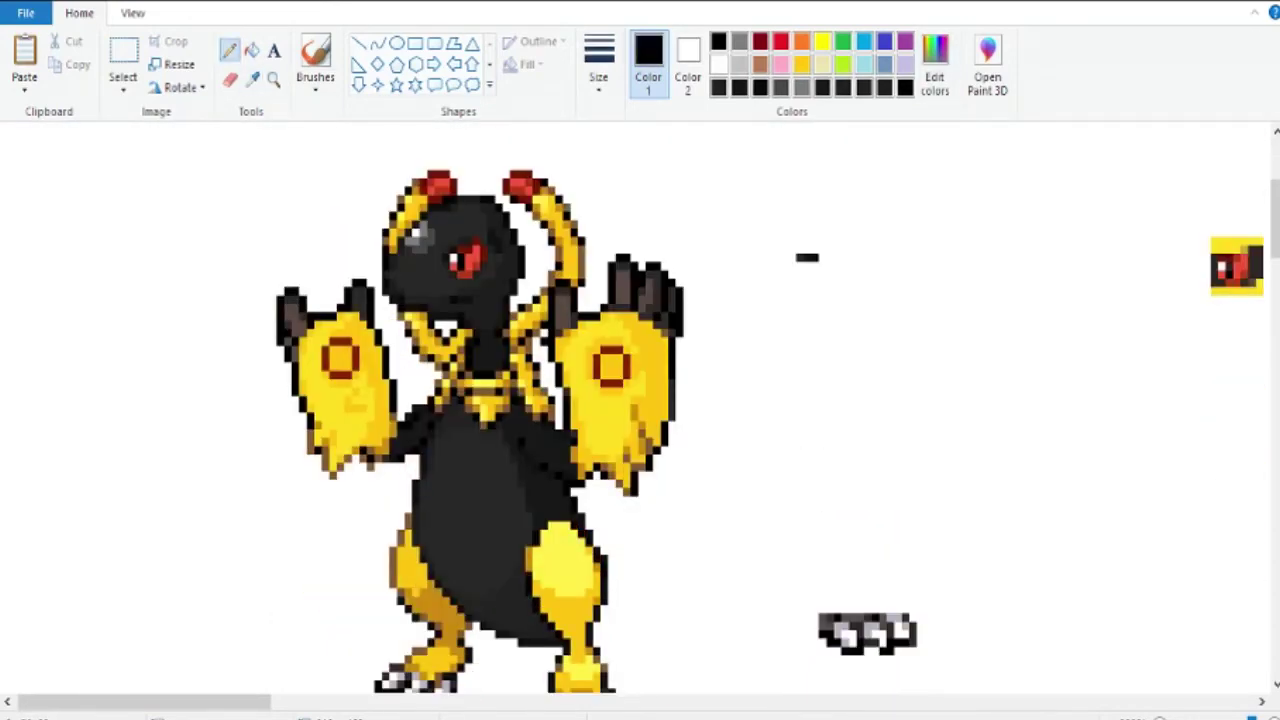
{"action": "scroll", "coordinate": [400, 430], "scroll_direction": "right", "scroll_amount": 2}
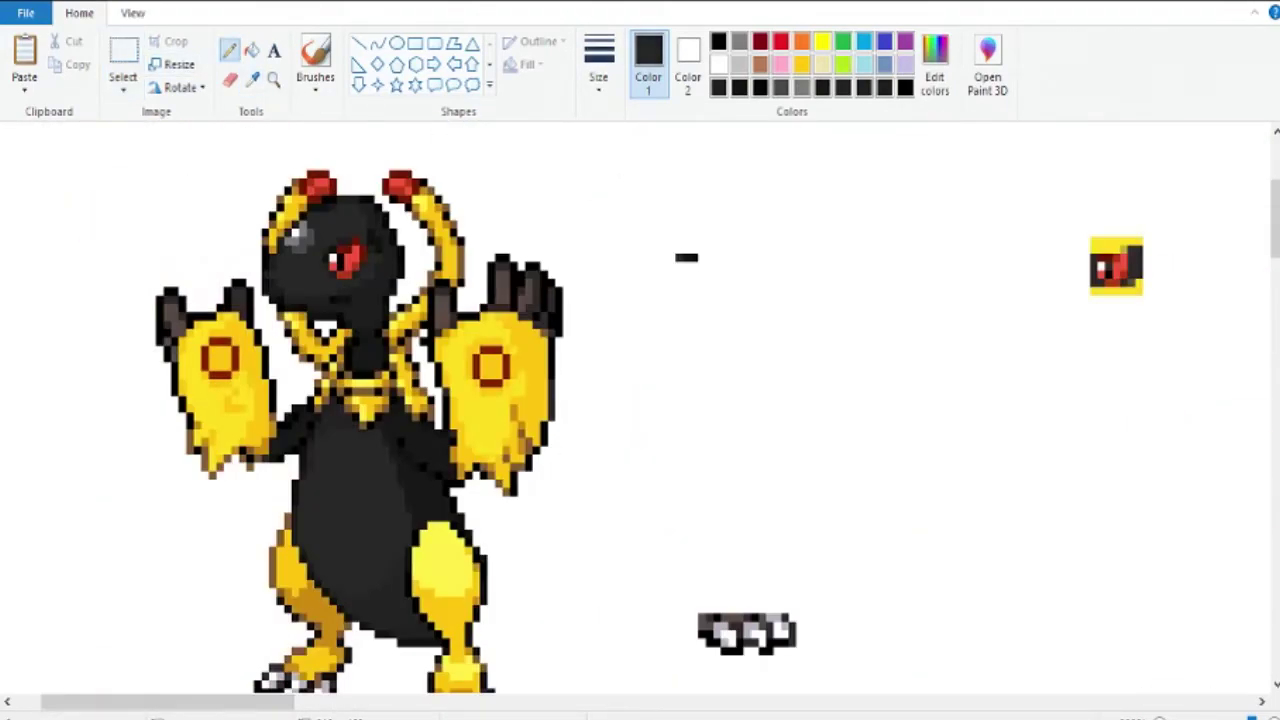
Step: Try to fill the large yellow thigh and its shin down to the ankle with near-black
{"action": "left_click", "coordinate": [251, 50]}
{"action": "left_click", "coordinate": [445, 560]}
{"action": "left_click", "coordinate": [445, 625]}
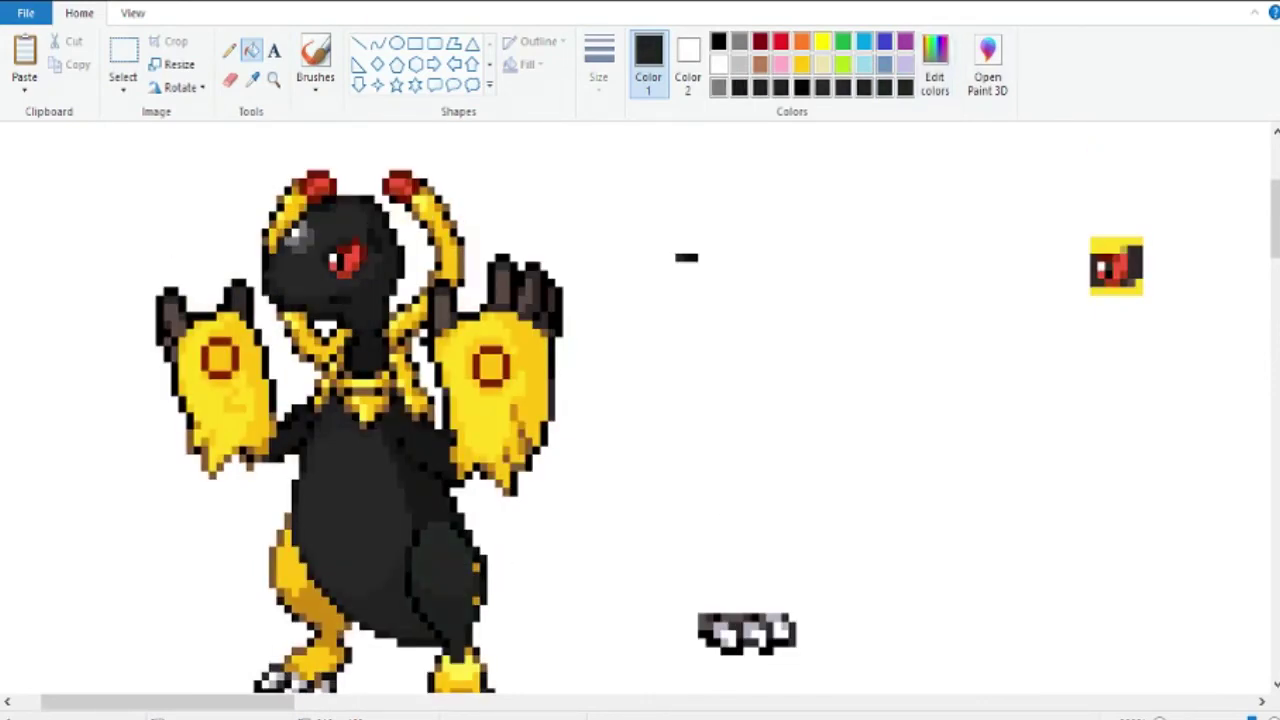
{"action": "left_click", "coordinate": [252, 79]}
{"action": "left_click", "coordinate": [490, 420]}
{"action": "left_click", "coordinate": [445, 600]}
Step: Draw a jagged near-black lower edge across the large thigh, keeping the thigh dark and the shin yellow
{"action": "left_click", "coordinate": [252, 79]}
{"action": "left_click", "coordinate": [370, 500]}
{"action": "left_click", "coordinate": [229, 50]}
{"action": "left_click_drag", "start_coordinate": [420, 592], "coordinate": [474, 582]}
{"action": "left_click", "coordinate": [252, 79]}
{"action": "left_click", "coordinate": [445, 555]}
{"action": "left_click", "coordinate": [229, 50]}
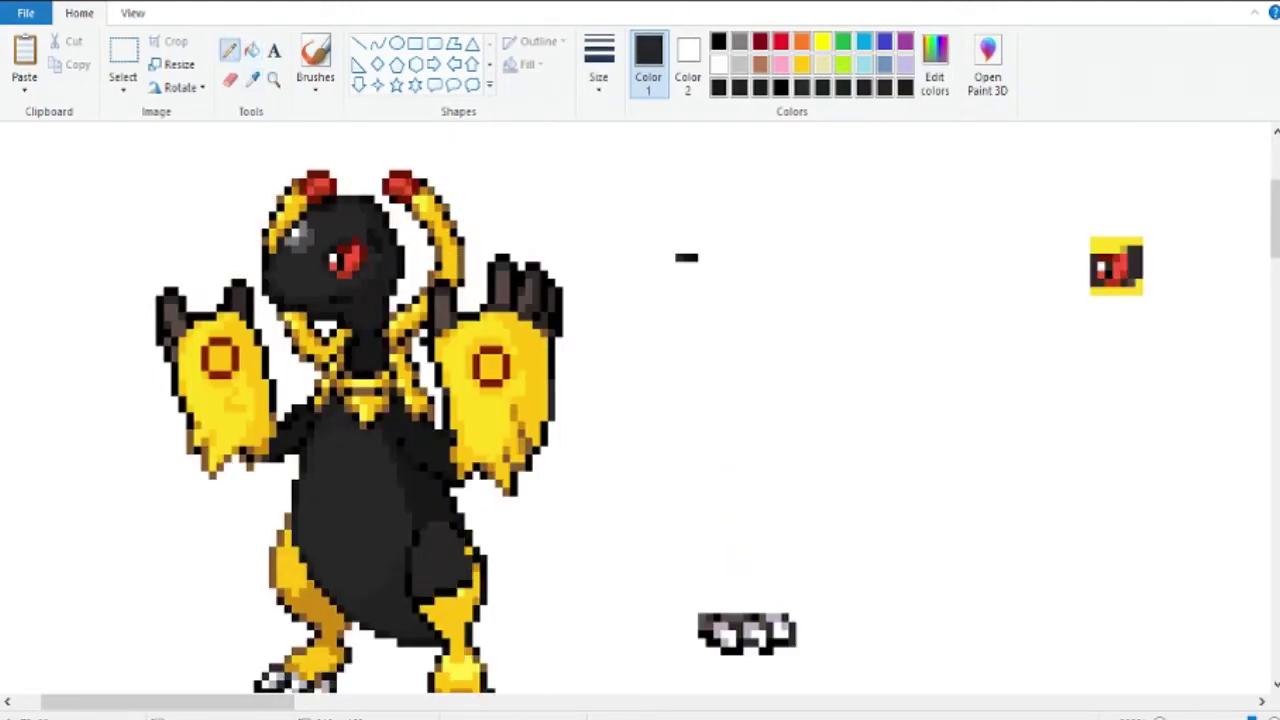
Step: Blend the top of the large dark thigh into the torso with darker near-black shading
{"action": "left_click", "coordinate": [252, 79]}
{"action": "left_click", "coordinate": [380, 500]}
{"action": "left_click_drag", "start_coordinate": [437, 524], "coordinate": [438, 560]}
{"action": "left_click", "coordinate": [252, 50]}
{"action": "left_click", "coordinate": [450, 550]}
{"action": "left_click", "coordinate": [252, 79]}
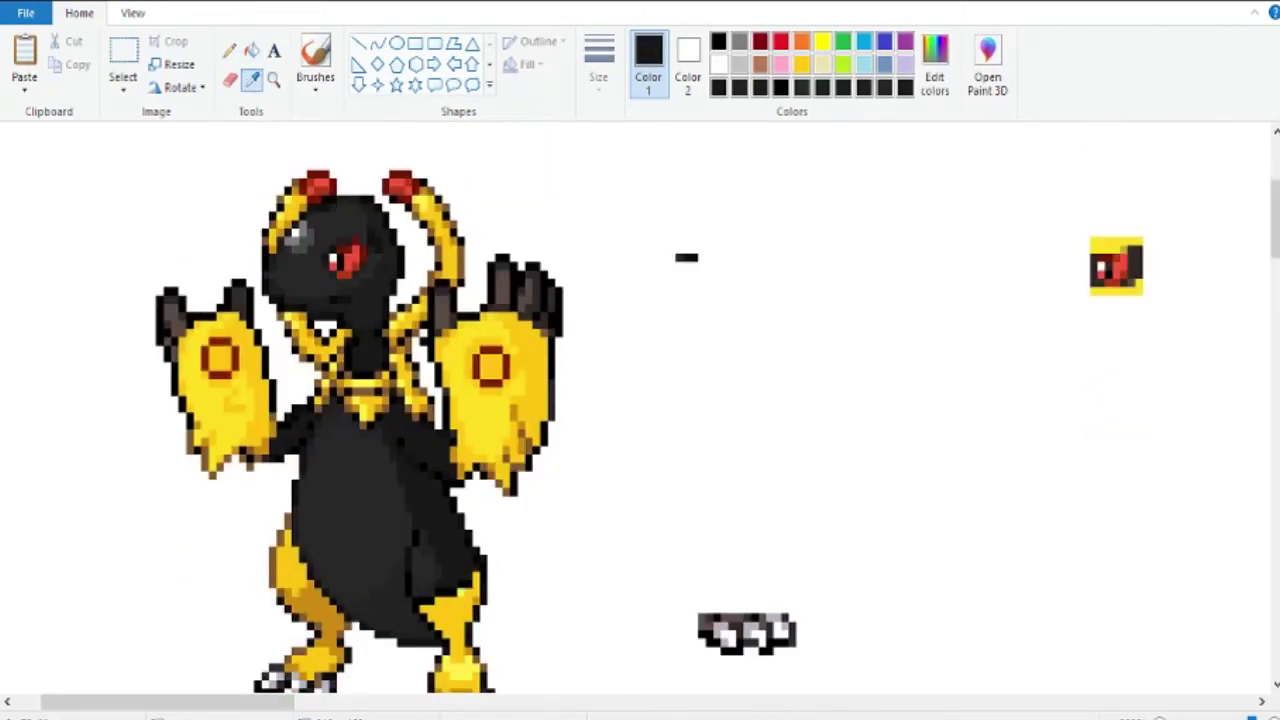
{"action": "left_click", "coordinate": [229, 50]}
{"action": "left_click", "coordinate": [252, 79]}
{"action": "left_click", "coordinate": [431, 526]}
Step: Fill the smaller far thigh with near-black and recolour its brown outline black, leaving the shin yellow
{"action": "left_click", "coordinate": [252, 79]}
{"action": "left_click", "coordinate": [310, 590]}
{"action": "left_click", "coordinate": [314, 592]}
{"action": "left_click", "coordinate": [295, 601]}
{"action": "left_click", "coordinate": [252, 79]}
{"action": "left_click", "coordinate": [290, 590]}
{"action": "left_click", "coordinate": [284, 564]}
{"action": "left_click", "coordinate": [252, 79]}
{"action": "left_click", "coordinate": [252, 50]}
{"action": "left_click", "coordinate": [292, 560]}
{"action": "left_click", "coordinate": [252, 79]}
{"action": "left_click", "coordinate": [280, 550]}
{"action": "left_click", "coordinate": [280, 592]}
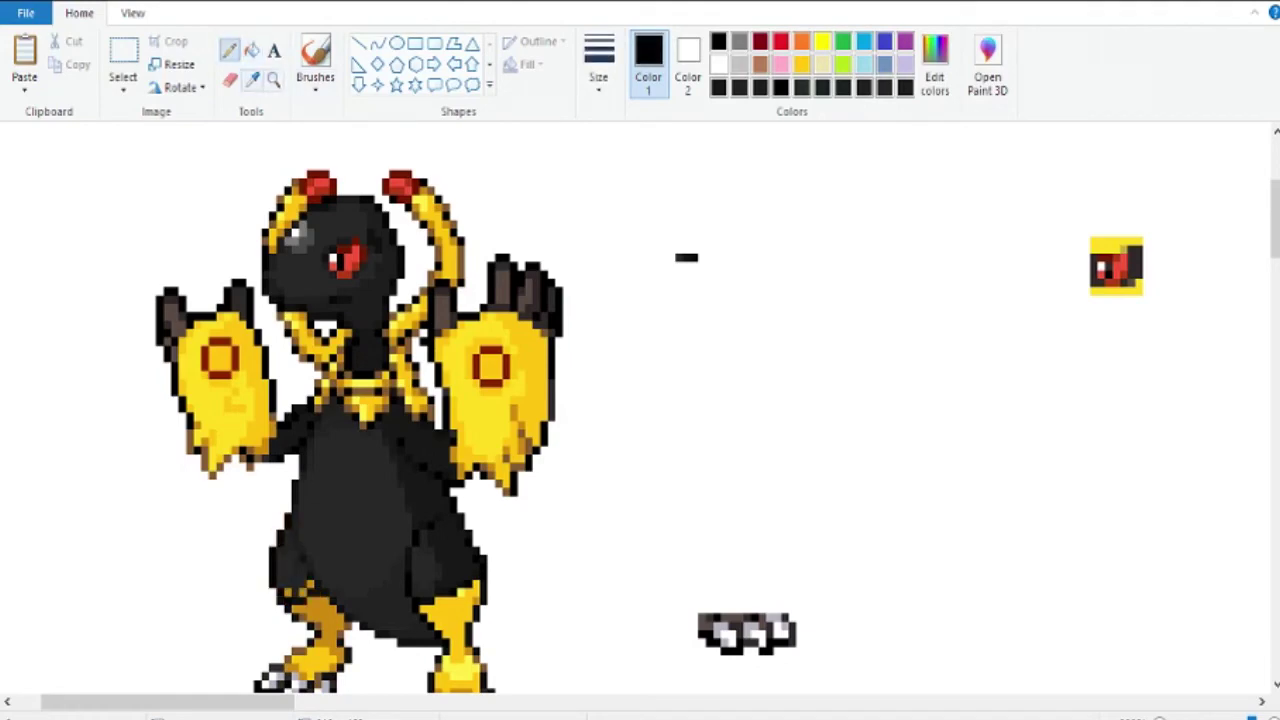
Step: Clean up the lower edge of the far thigh and touch up the far leg's outline with brown
{"action": "scroll", "coordinate": [640, 400], "scroll_direction": "down", "scroll_amount": 2}
{"action": "left_click", "coordinate": [252, 79]}
{"action": "left_click", "coordinate": [270, 528]}
{"action": "left_click", "coordinate": [276, 535]}
{"action": "left_click", "coordinate": [315, 554]}
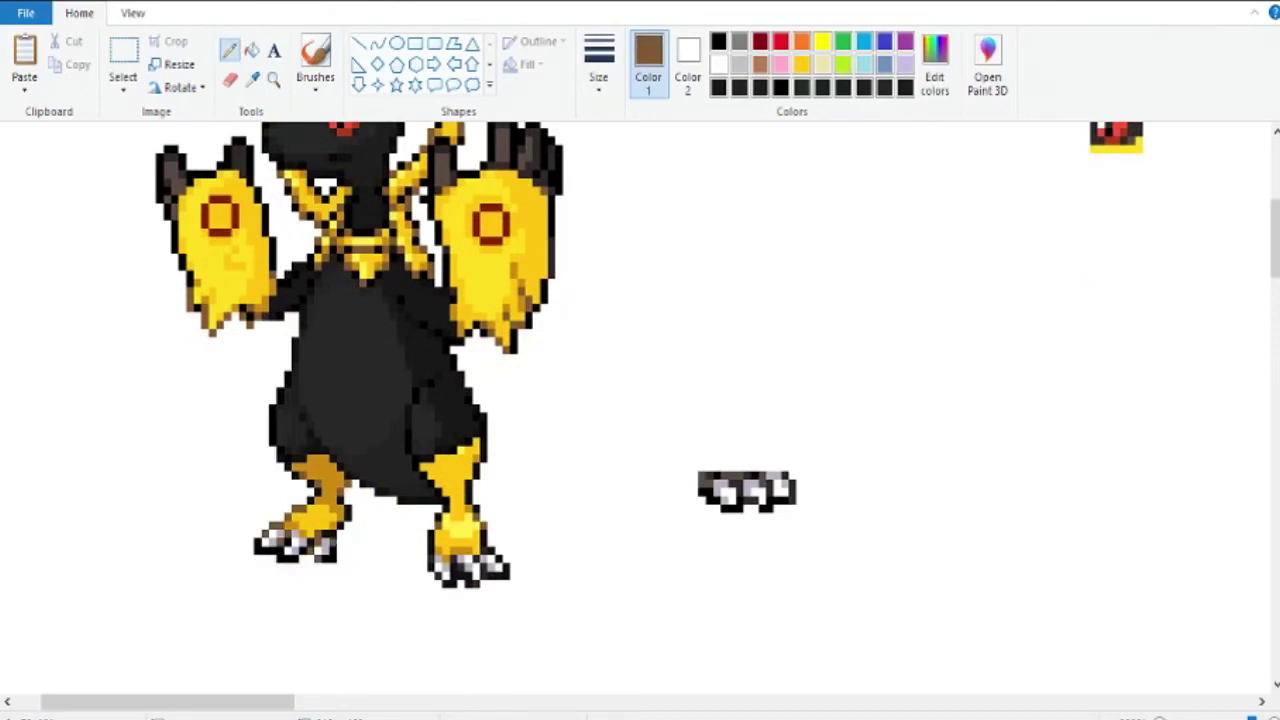
Step: Refine the red eye's shading with bright red and dark maroon
{"action": "scroll", "coordinate": [640, 400], "scroll_direction": "up", "scroll_amount": 2}
{"action": "scroll", "coordinate": [640, 400], "scroll_direction": "down", "scroll_amount": 2}
{"action": "scroll", "coordinate": [640, 400], "scroll_direction": "up", "scroll_amount": 2}
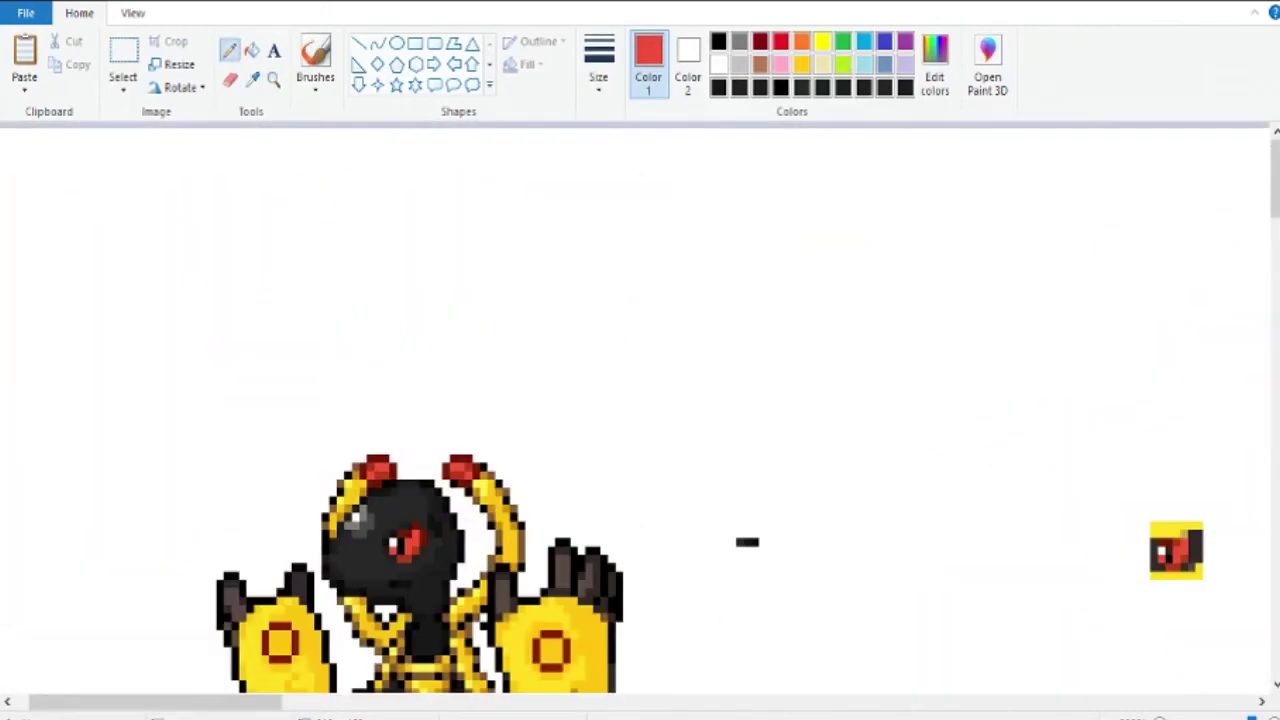
{"action": "scroll", "coordinate": [640, 400], "scroll_direction": "down", "scroll_amount": 2}
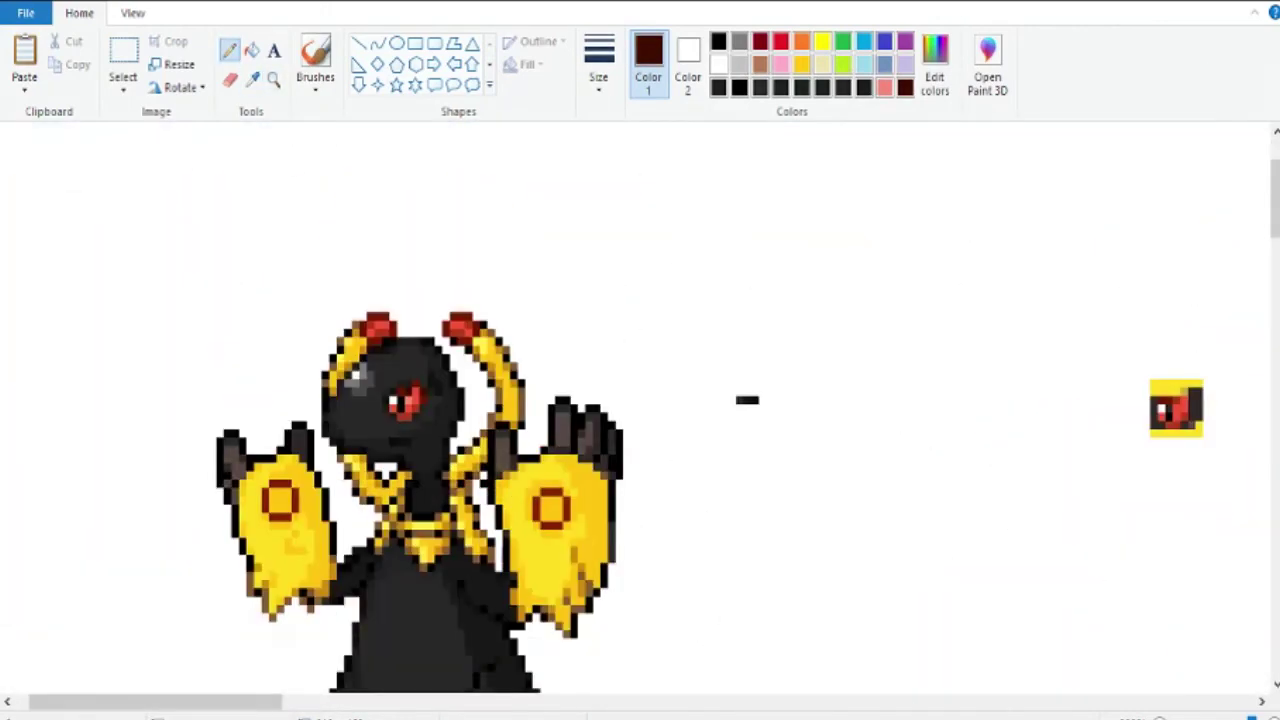
Step: Fill the brownish-grey fingers of both hands with near-black
{"action": "left_click", "coordinate": [251, 50]}
{"action": "left_click", "coordinate": [718, 41]}
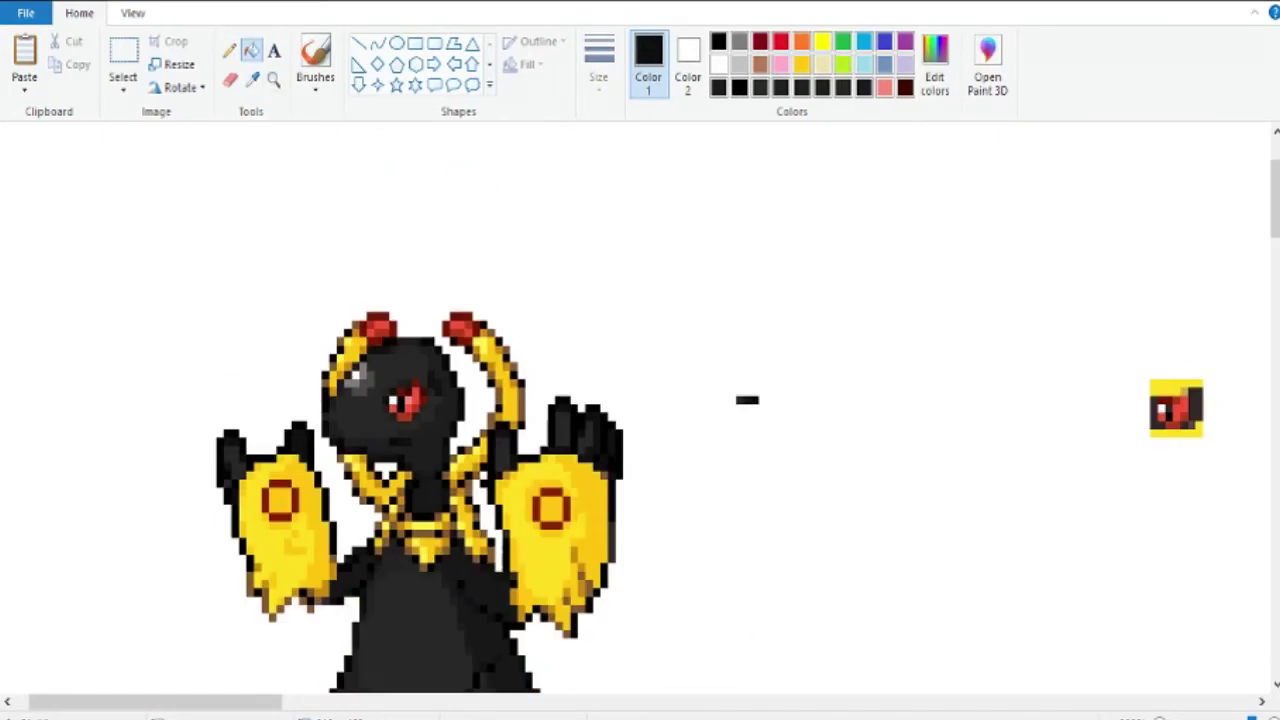
Step: Turn the rings on both hands into shaded red orbs and add light highlights to the red antenna tips
{"action": "left_click", "coordinate": [251, 80]}
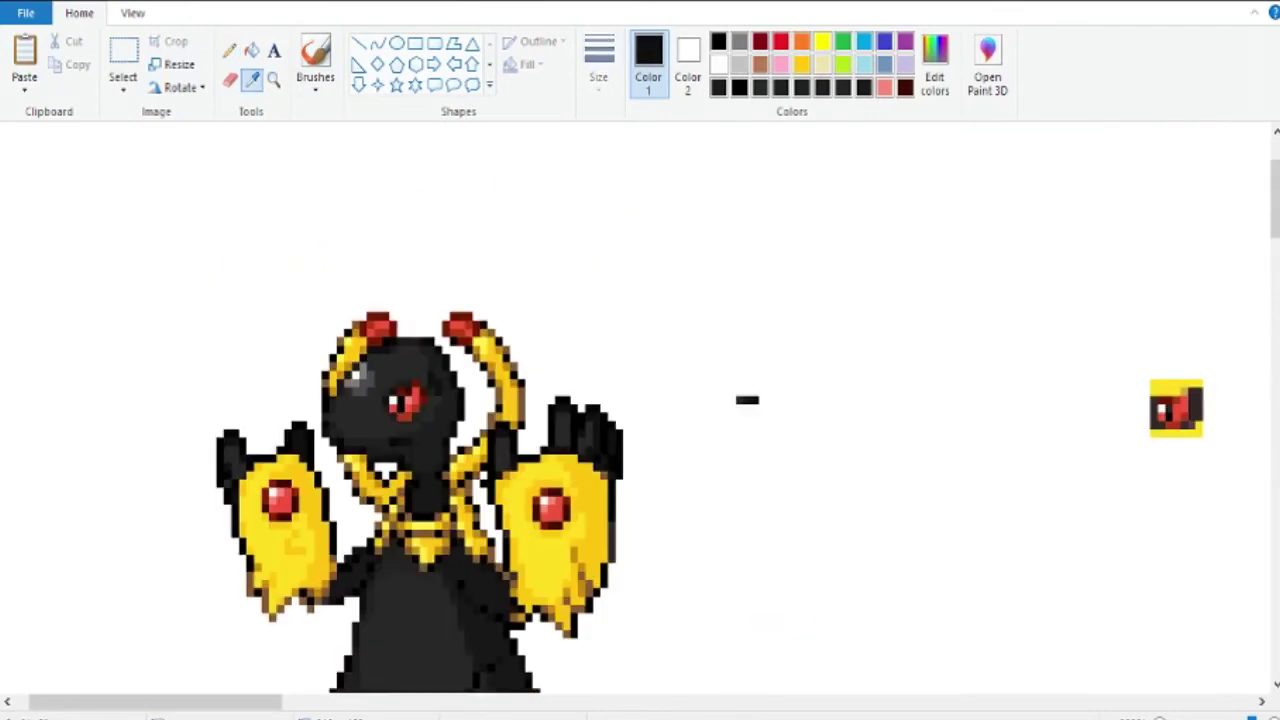
{"action": "left_click", "coordinate": [379, 328]}
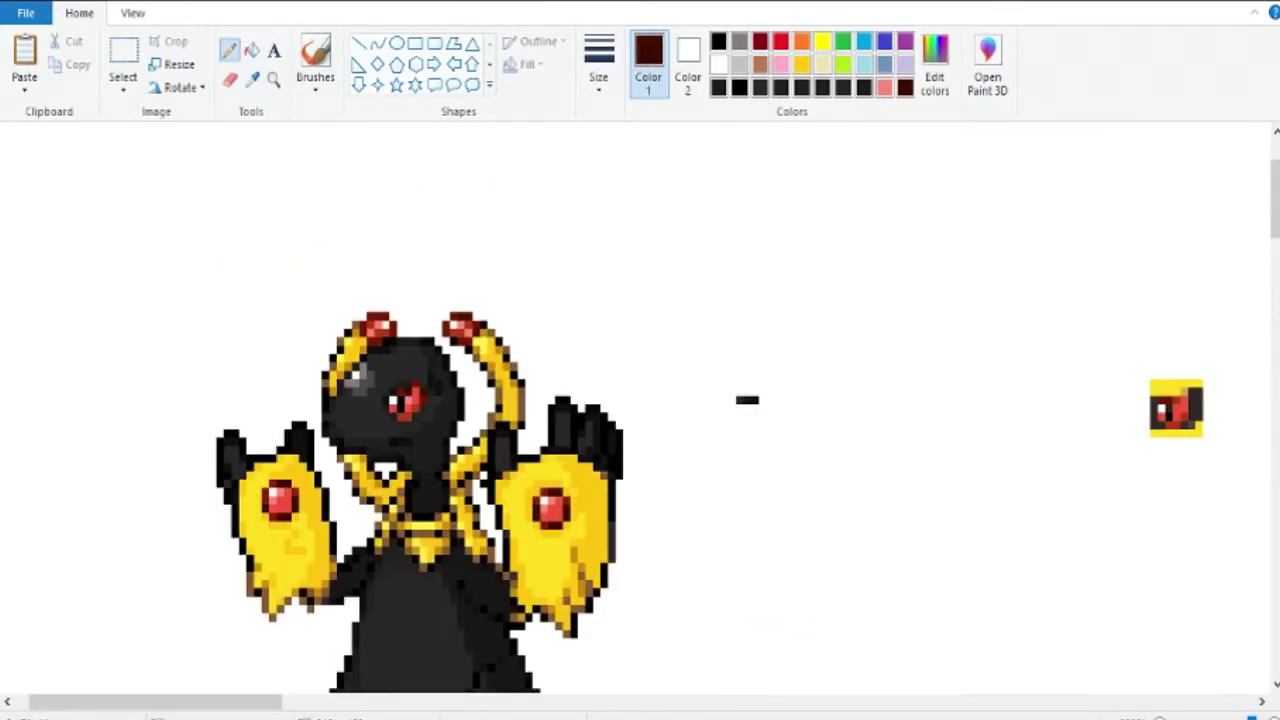
Step: Draw two near-black lines across the larger hand, one level with the top of its red orb and one below it
{"action": "left_click", "coordinate": [251, 79]}
{"action": "scroll", "coordinate": [640, 400], "scroll_direction": "down", "scroll_amount": 3}
{"action": "scroll", "coordinate": [640, 400], "scroll_direction": "up", "scroll_amount": 3}
{"action": "left_click", "coordinate": [423, 361]}
{"action": "scroll", "coordinate": [640, 400], "scroll_direction": "down", "scroll_amount": 3}
{"action": "scroll", "coordinate": [640, 400], "scroll_direction": "left", "scroll_amount": 1}
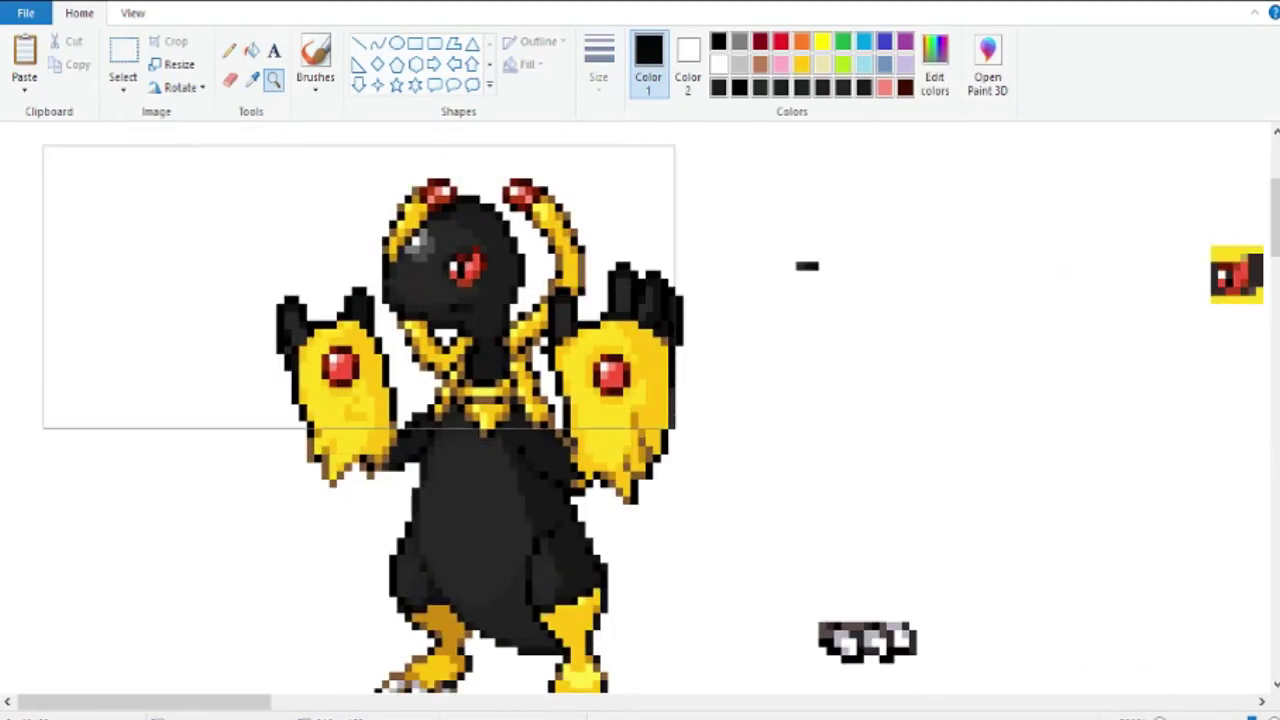
{"action": "scroll", "coordinate": [640, 400], "scroll_direction": "up", "scroll_amount": 3}
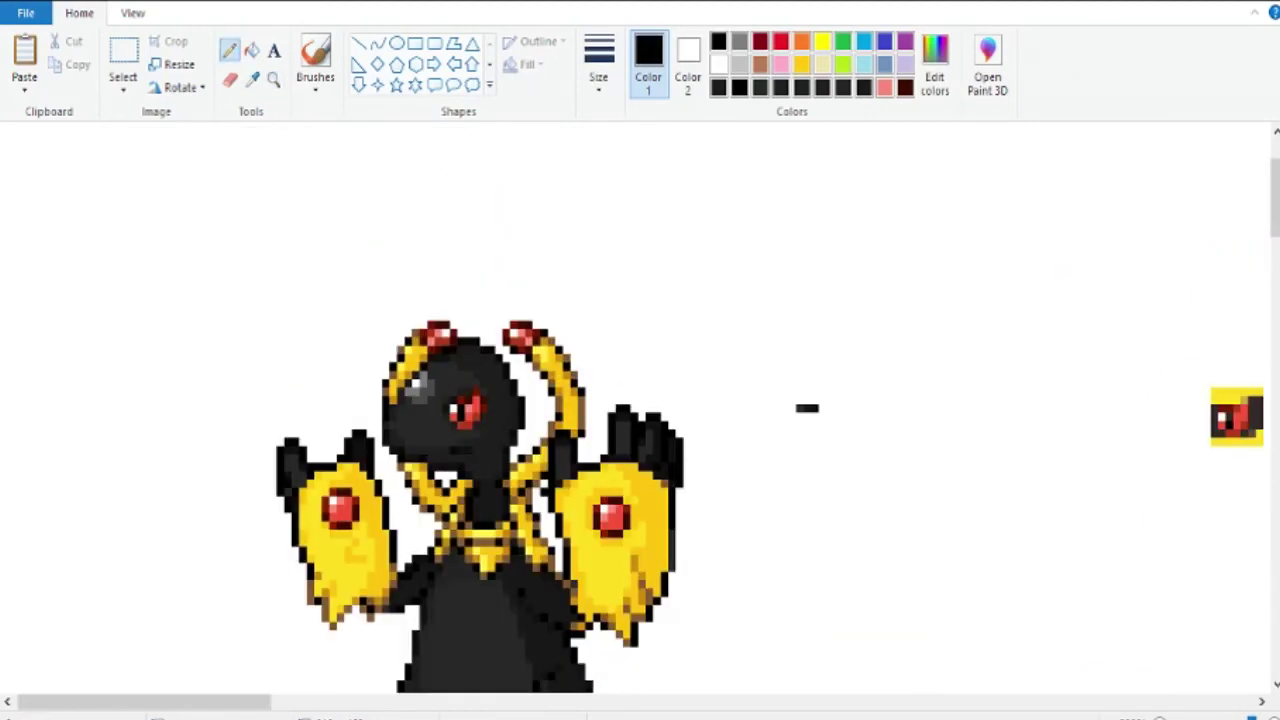
{"action": "scroll", "coordinate": [640, 400], "scroll_direction": "down", "scroll_amount": 3}
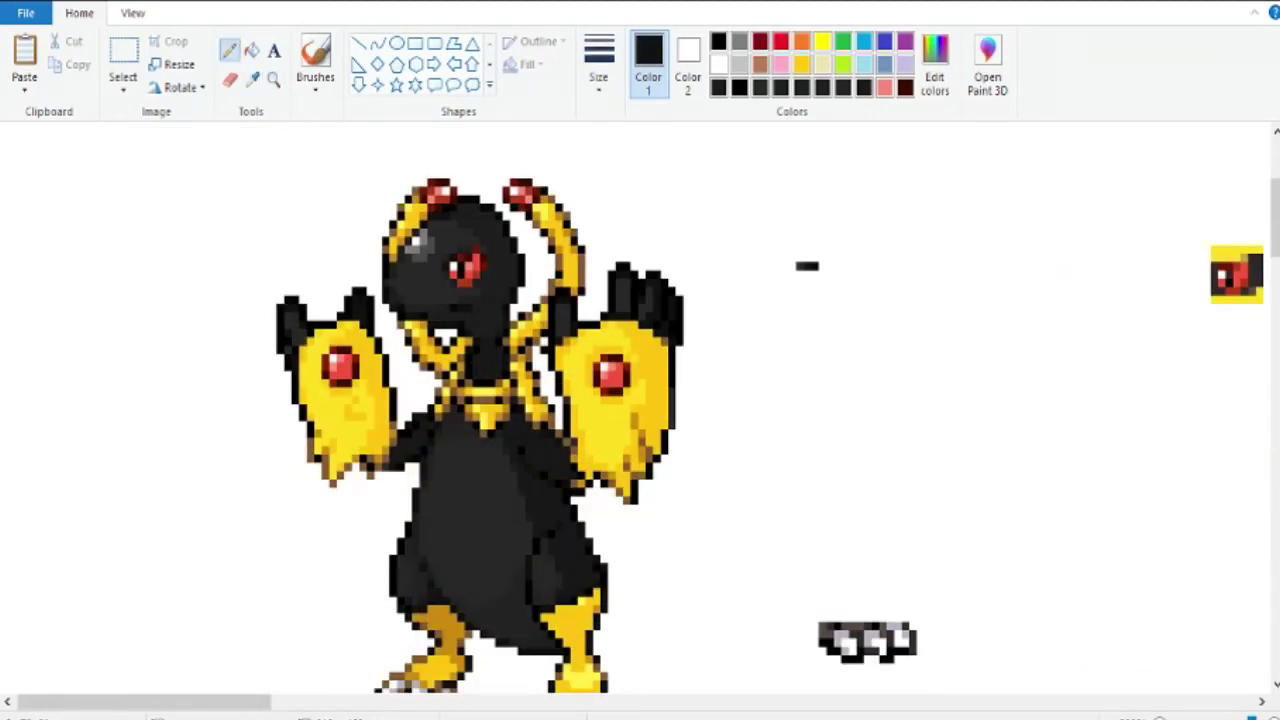
{"action": "left_click_drag", "start_coordinate": [624, 386], "coordinate": [668, 412]}
{"action": "mouse_move", "coordinate": [570, 370]}
{"action": "left_mouse_down"}
{"action": "mouse_move", "coordinate": [644, 356]}
{"action": "mouse_move", "coordinate": [668, 380]}
{"action": "left_mouse_up"}
Step: Fill the band around the red orb on both hands with near-black and touch up its edges
{"action": "left_click", "coordinate": [251, 50]}
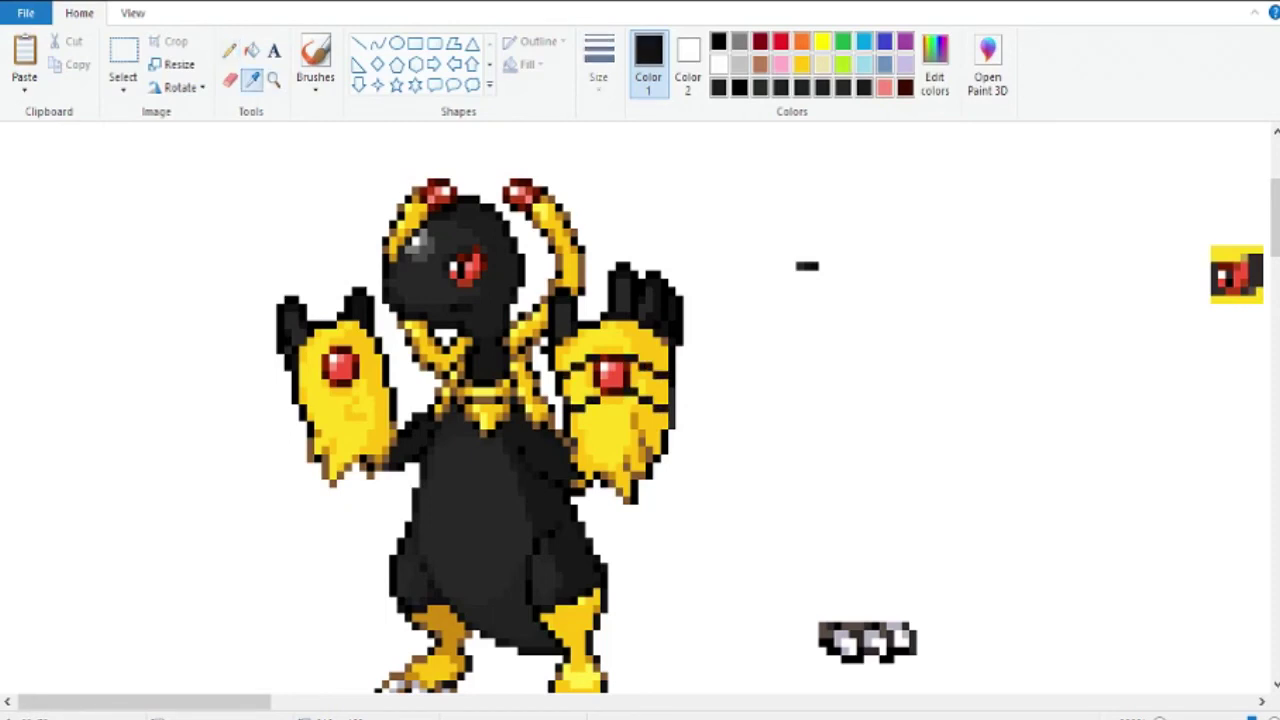
{"action": "left_click", "coordinate": [582, 388]}
{"action": "left_click", "coordinate": [648, 384]}
{"action": "left_click", "coordinate": [229, 50]}
{"action": "left_click_drag", "start_coordinate": [600, 414], "coordinate": [620, 414]}
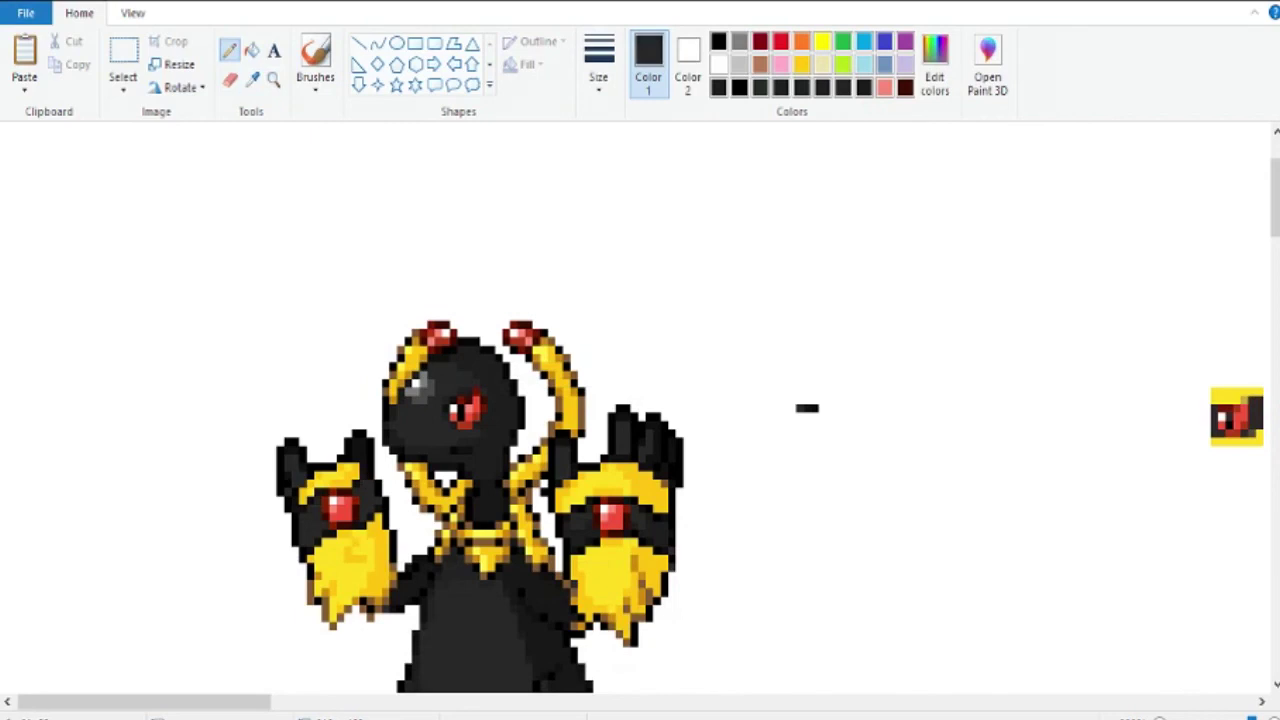
{"action": "left_click", "coordinate": [363, 475]}
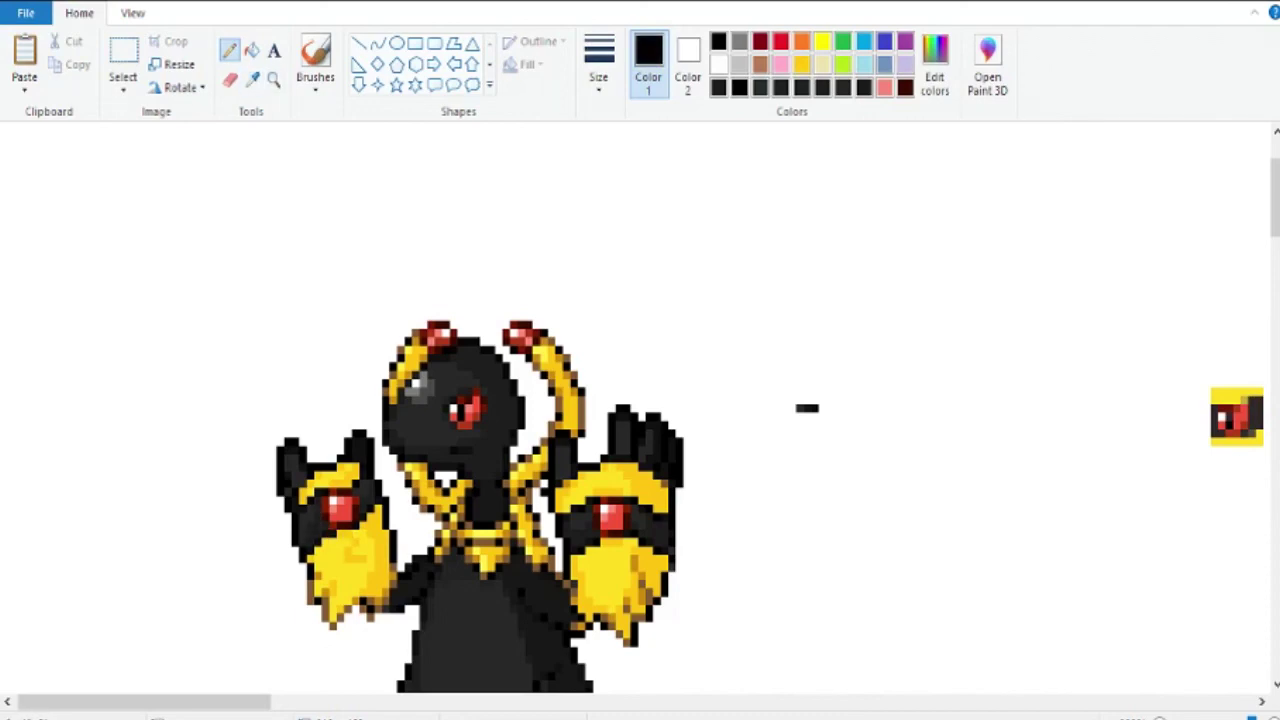
Step: Clear the loose sprite parts from the canvas and place the old dark fusion sprite beside the new one
{"action": "scroll", "coordinate": [640, 410], "scroll_direction": "down", "scroll_amount": 3}
{"action": "left_click", "coordinate": [123, 60]}
{"action": "left_click_drag", "start_coordinate": [789, 506], "coordinate": [975, 700]}
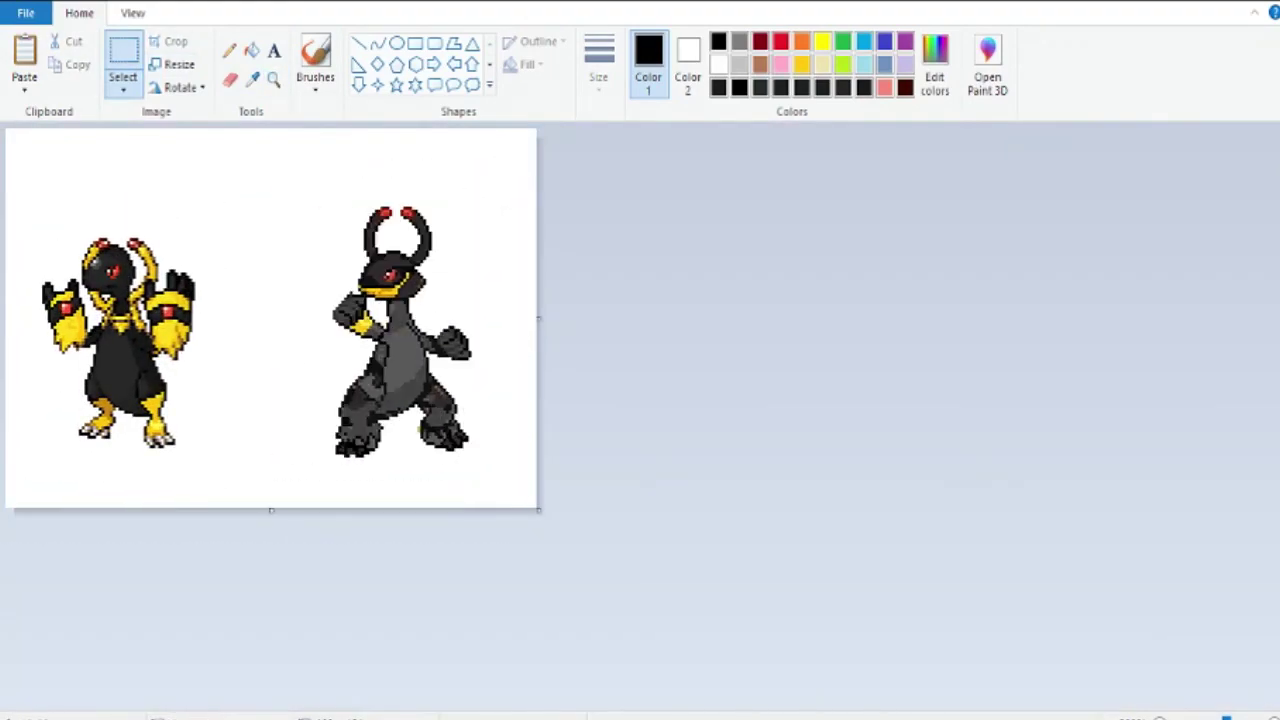
Step: Brush the label "Old" in red above the old sprite and "New" in green above the new one
{"action": "left_click", "coordinate": [315, 60]}
{"action": "left_click", "coordinate": [780, 41]}
{"action": "left_click_drag", "start_coordinate": [355, 135], "coordinate": [318, 170]}
{"action": "left_click_drag", "start_coordinate": [460, 130], "coordinate": [488, 205]}
{"action": "left_click", "coordinate": [843, 41]}
{"action": "left_click_drag", "start_coordinate": [12, 210], "coordinate": [60, 145]}
{"action": "left_click_drag", "start_coordinate": [75, 195], "coordinate": [128, 200]}
{"action": "left_click_drag", "start_coordinate": [150, 160], "coordinate": [238, 140]}
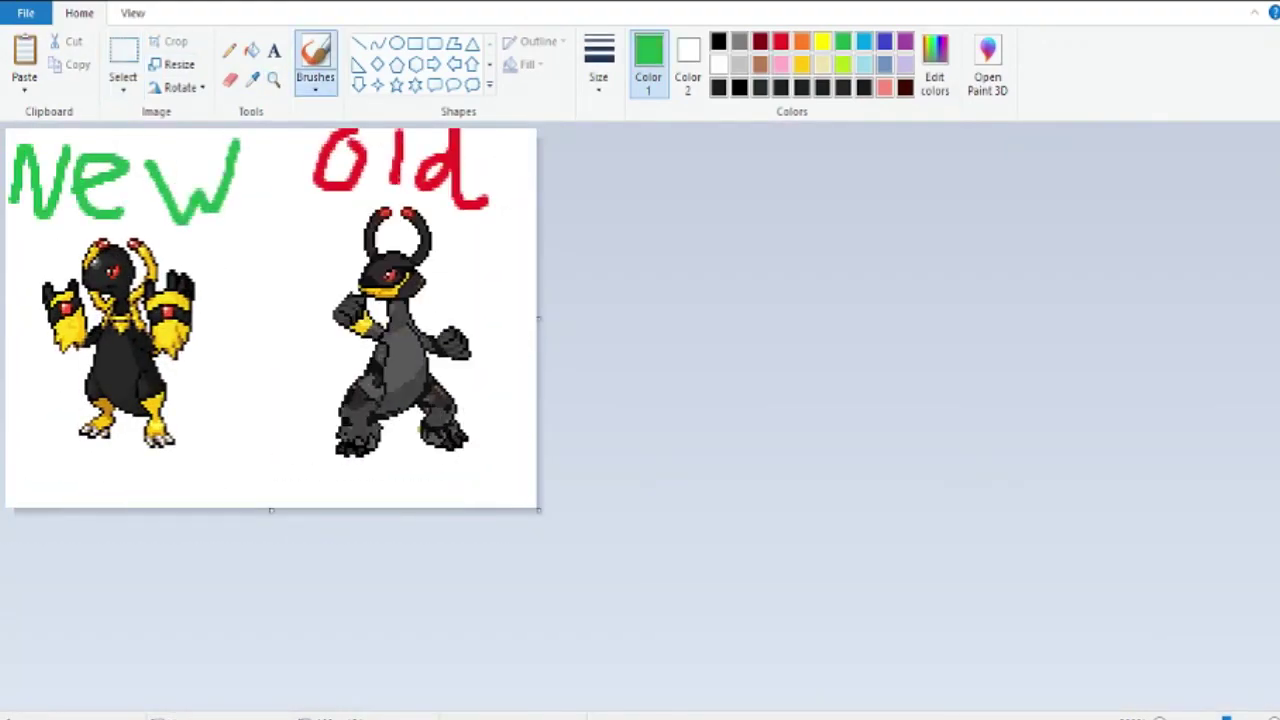